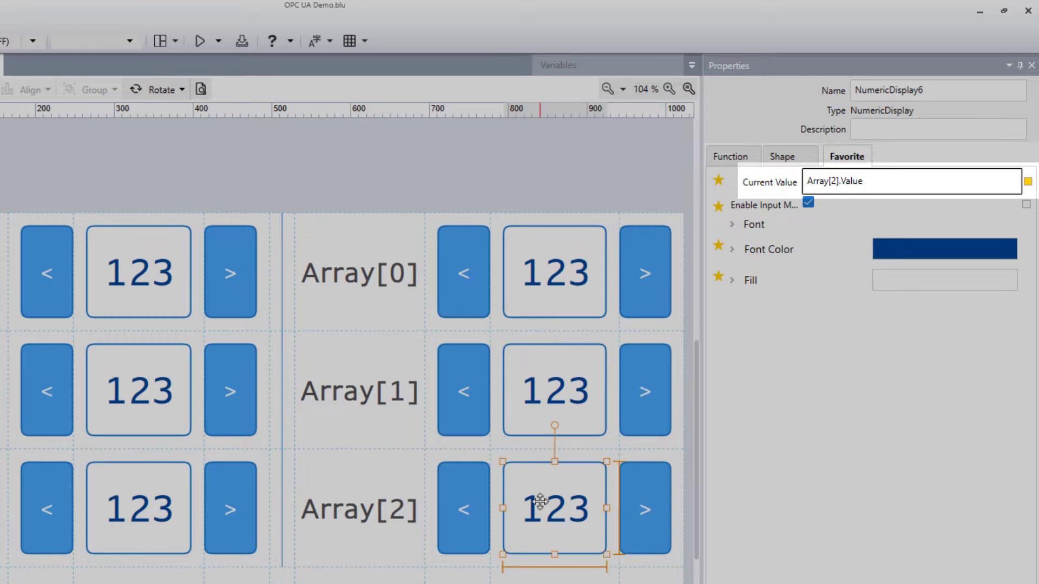
# Open the Target01 settings from the system architecture and enable its OPC UA Server.
pyautogui.click(188, 178)
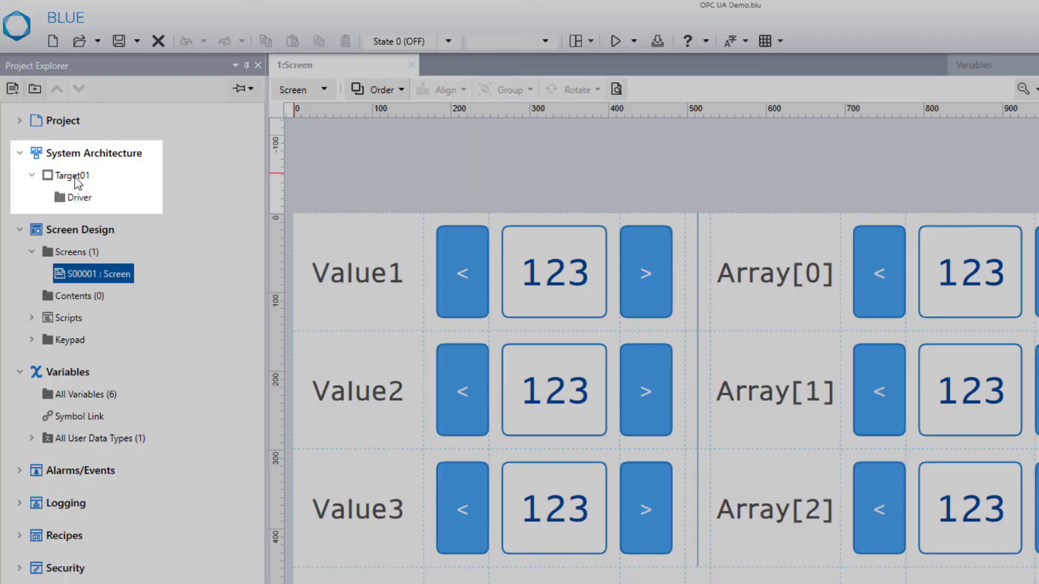
pyautogui.doubleClick(75, 178)
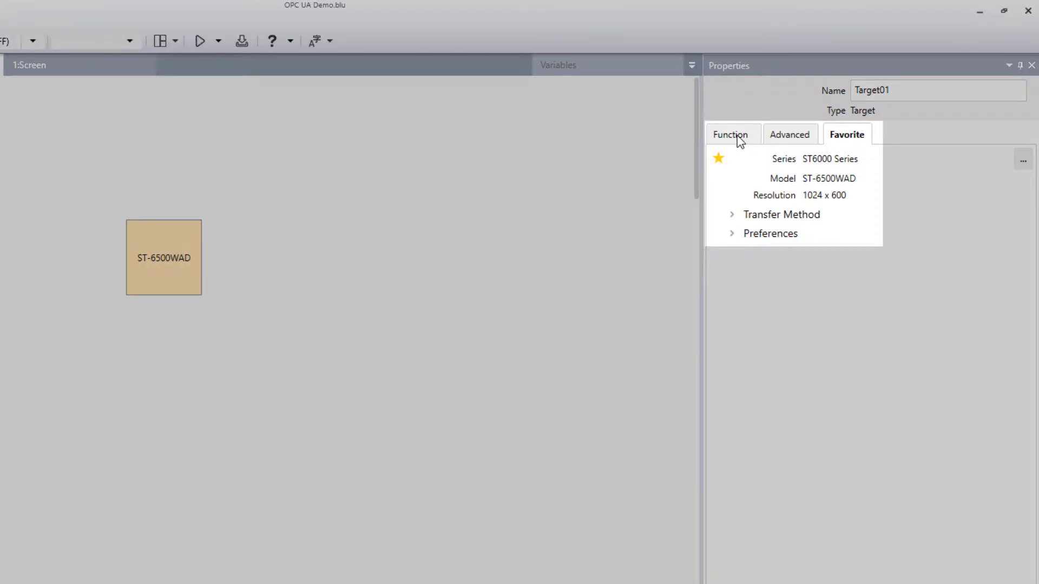
pyautogui.click(804, 138)
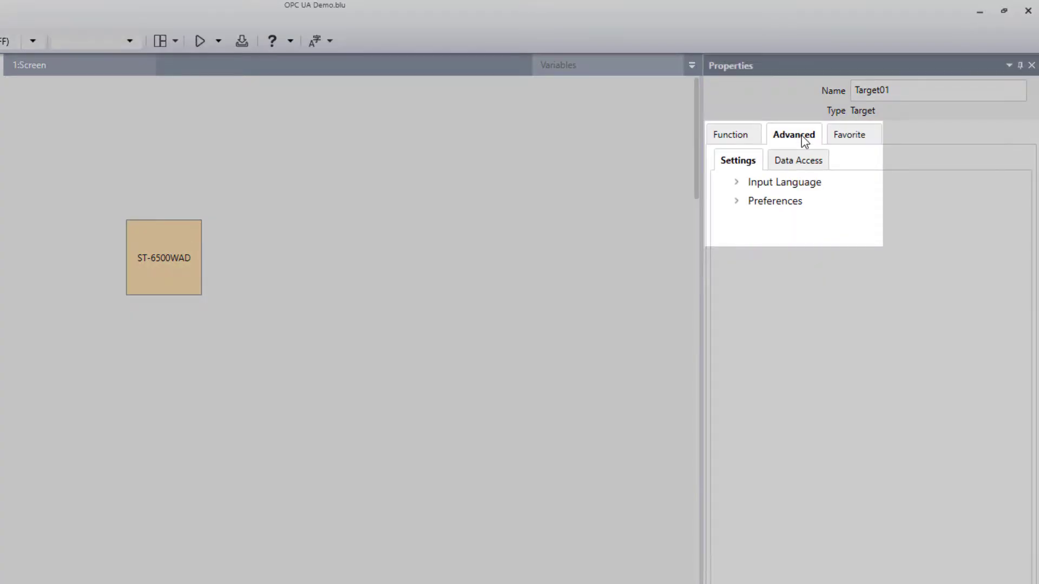
pyautogui.click(799, 162)
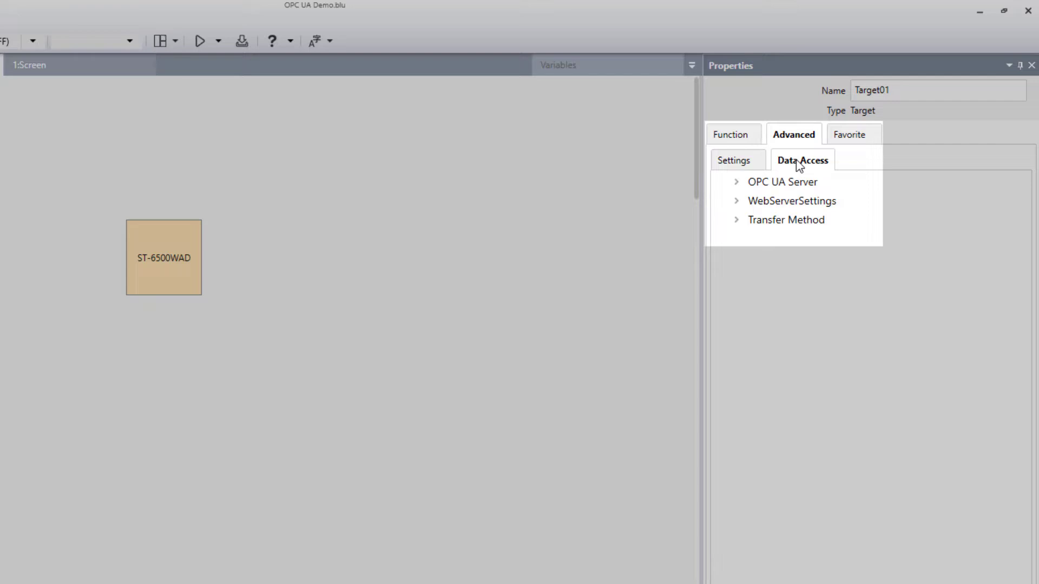
pyautogui.click(735, 184)
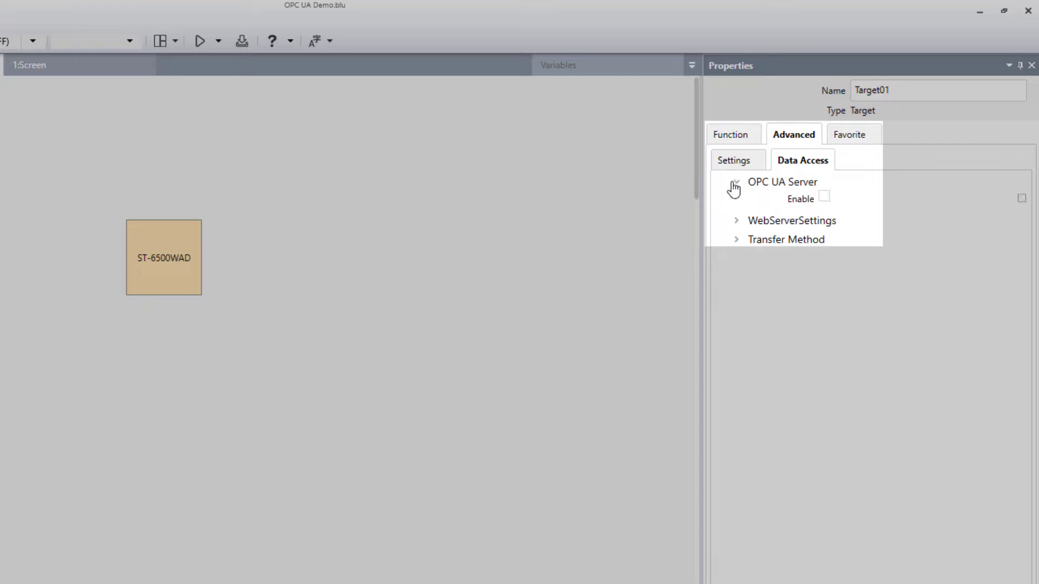
pyautogui.click(824, 199)
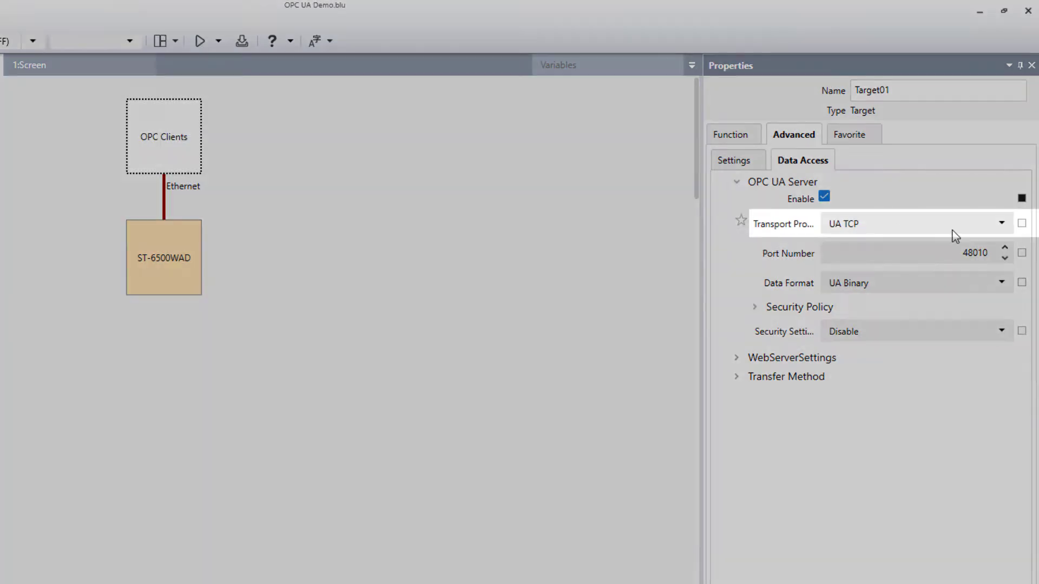
# Review the OPC UA Server's transport protocol, port number and data format settings.
pyautogui.click(951, 229)
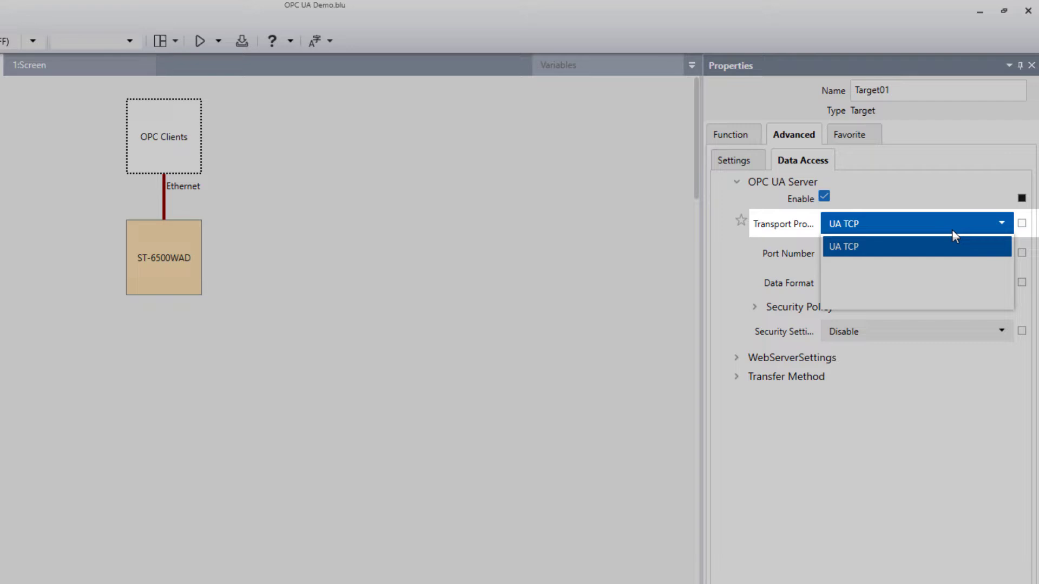
pyautogui.click(952, 229)
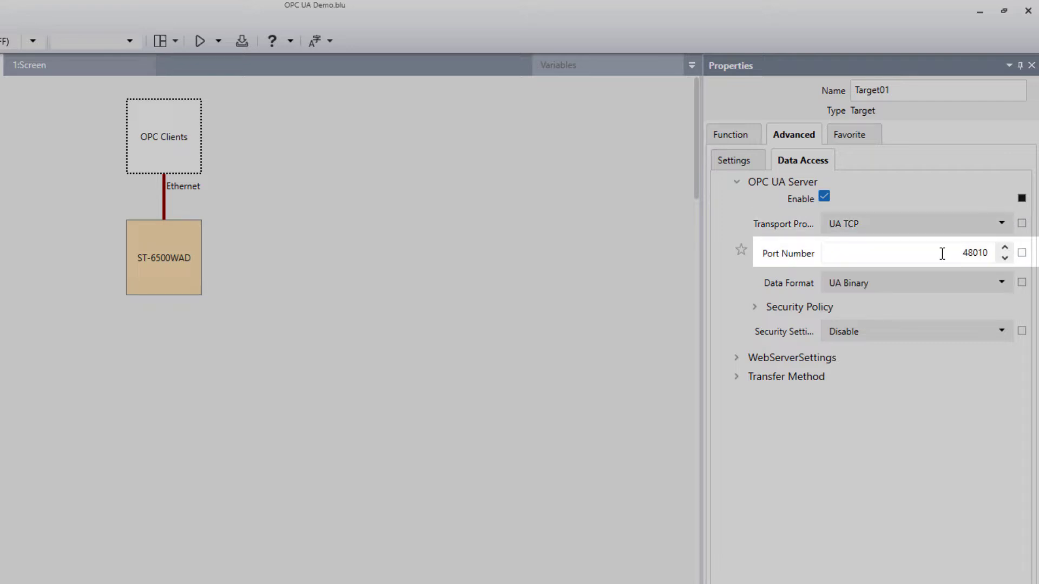
pyautogui.click(942, 253)
pyautogui.click(937, 281)
pyautogui.click(938, 285)
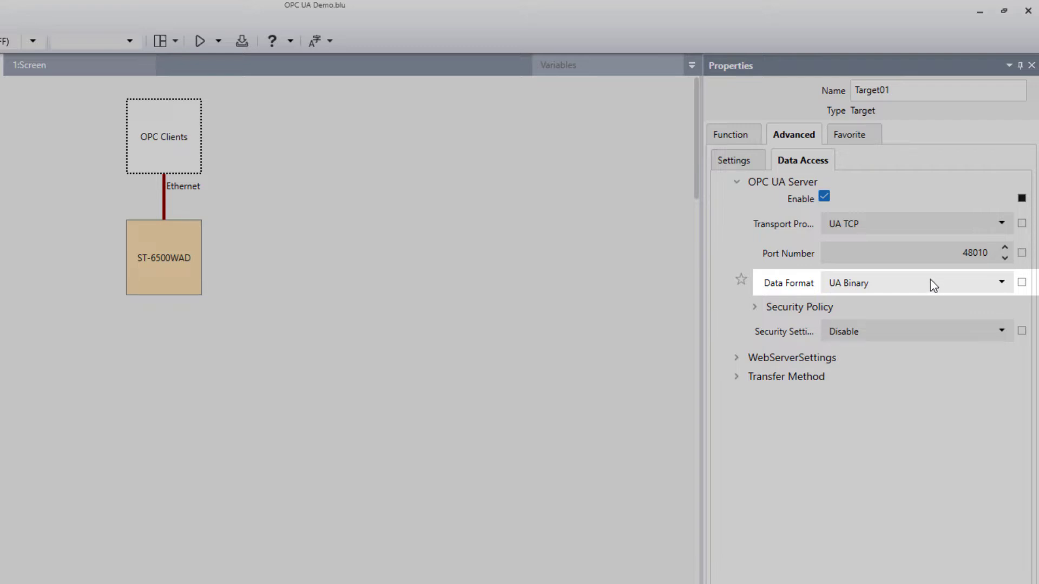
# In the OPC UA Server's security policy, disable Basic256Sha256SignAndEncrypt and enable No Security.
pyautogui.click(757, 309)
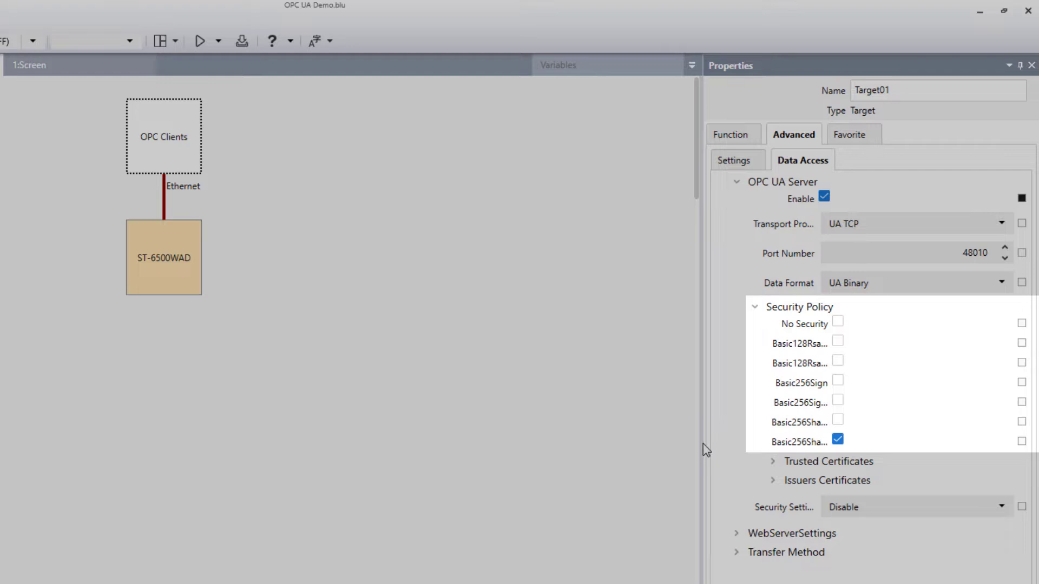
pyautogui.moveTo(703, 444); pyautogui.dragTo(426, 427)
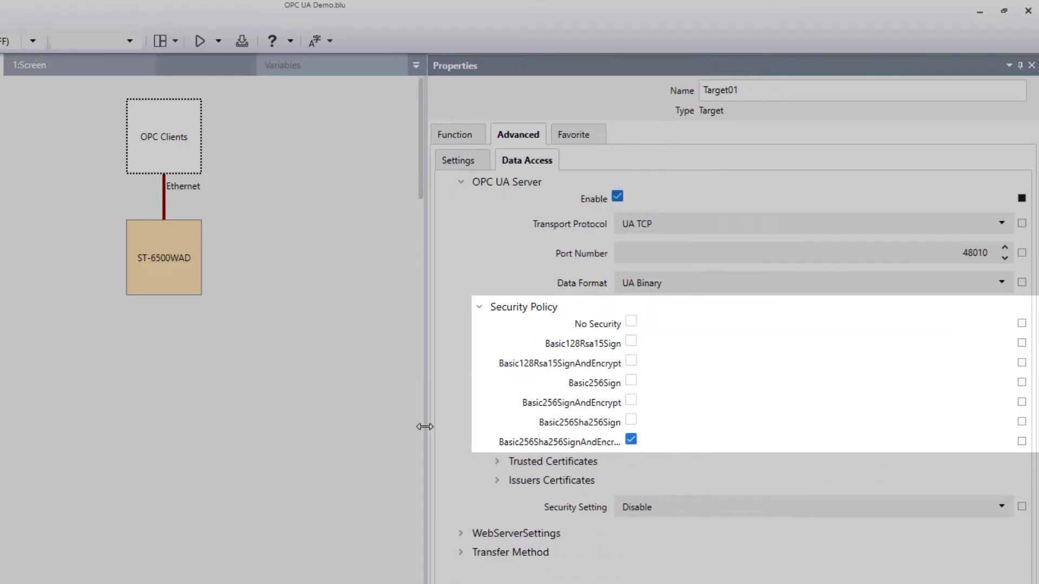
pyautogui.click(630, 440)
pyautogui.click(631, 323)
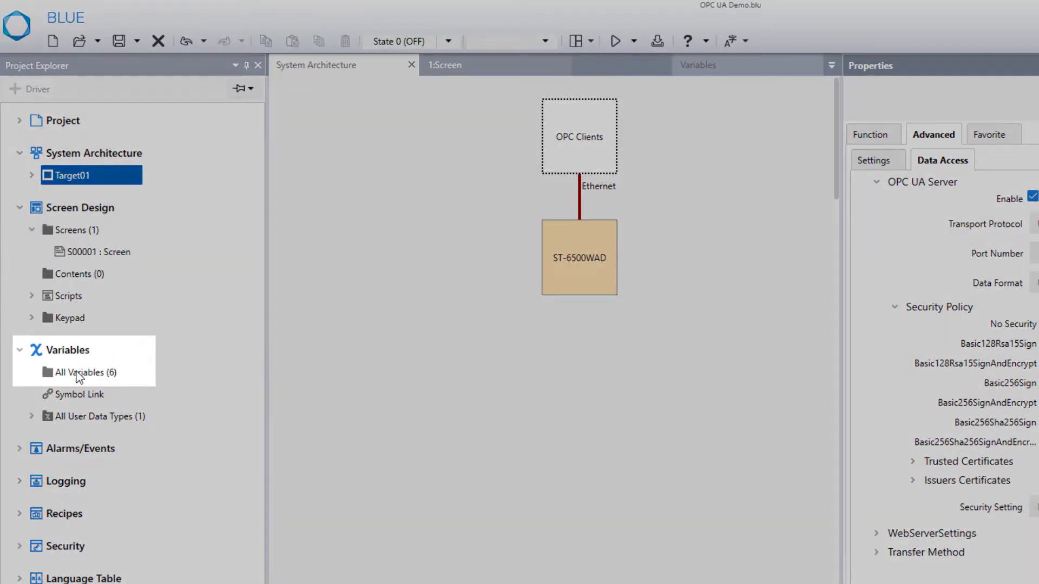
# Open the list of all variables and set the data sharing of Value1 to ReadWrite.
pyautogui.click(79, 373)
pyautogui.doubleClick(78, 373)
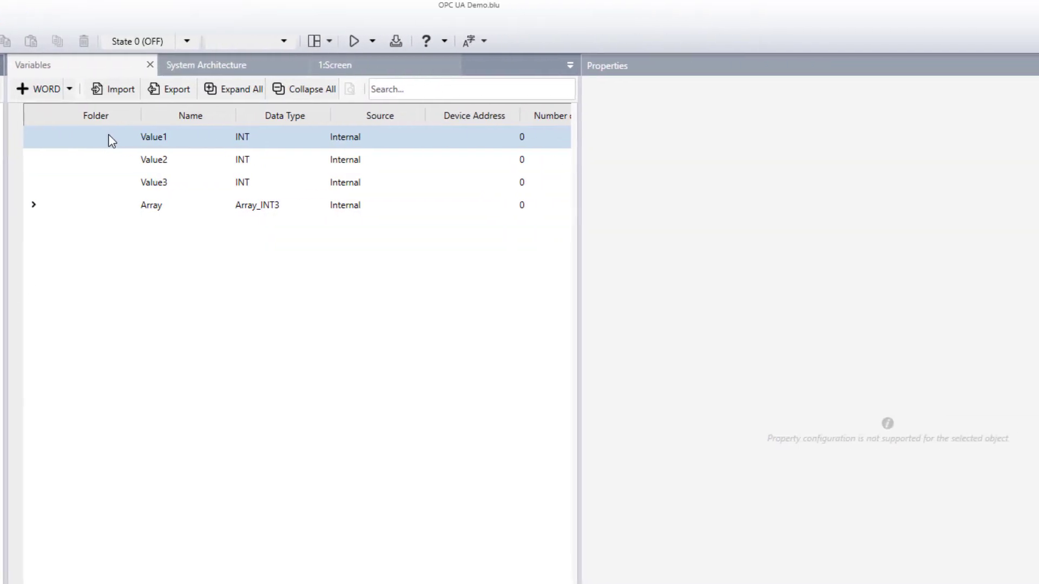
pyautogui.click(111, 140)
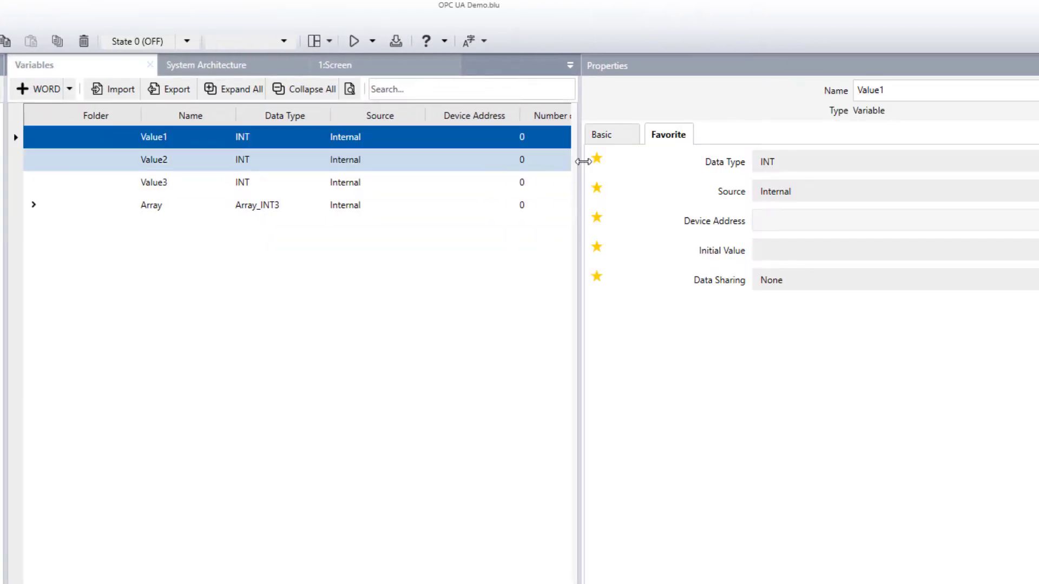
pyautogui.click(619, 140)
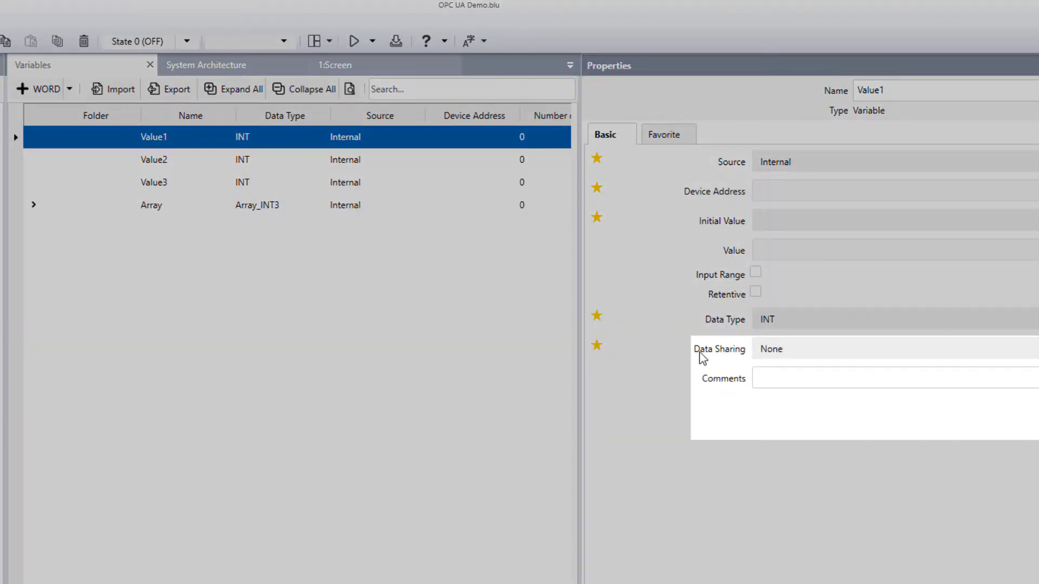
pyautogui.click(828, 357)
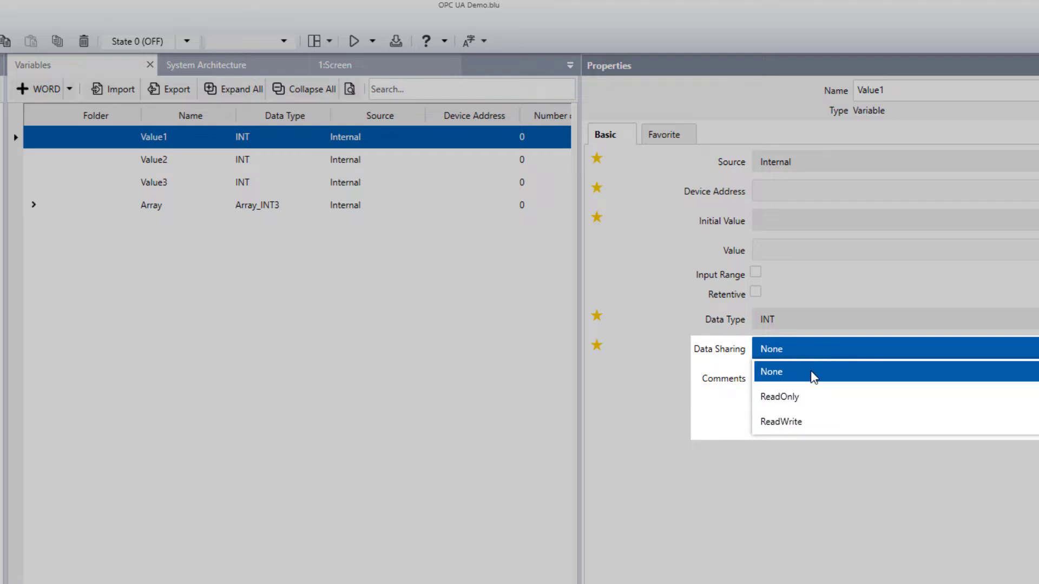
pyautogui.click(809, 427)
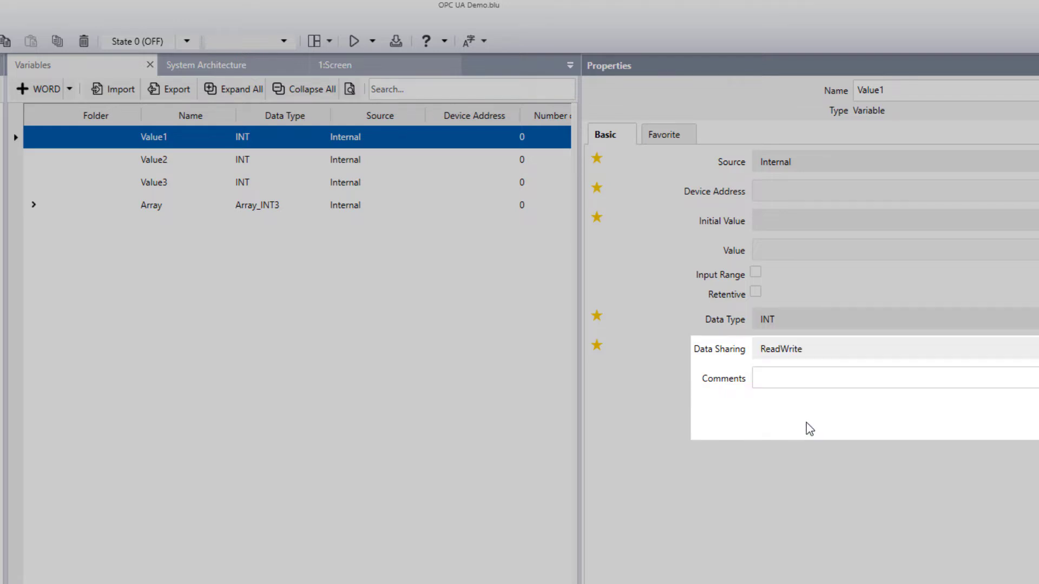
# Set the data sharing of the variables Value2 and Value3 to ReadWrite.
pyautogui.click(92, 161)
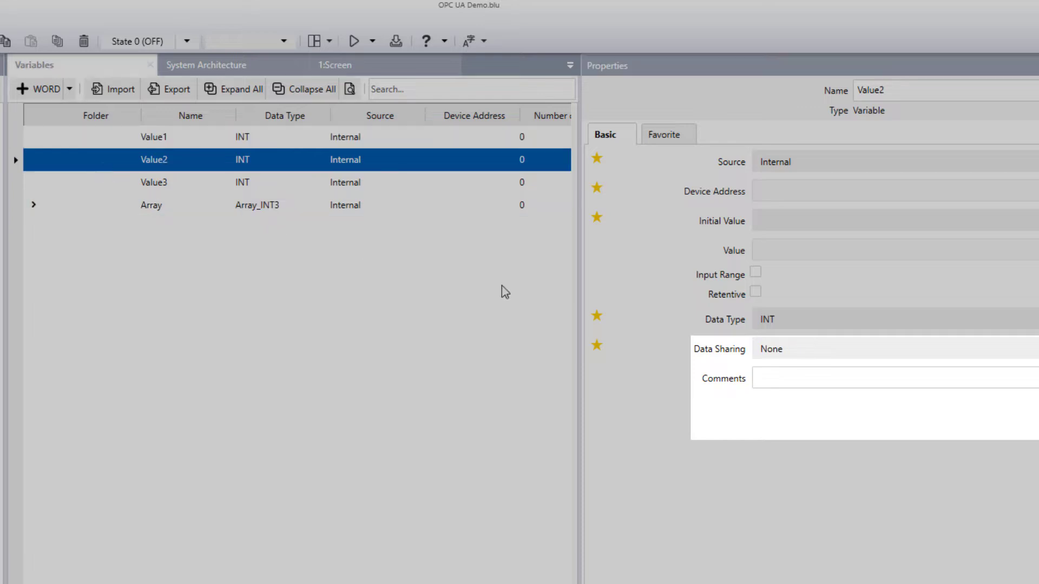
pyautogui.click(826, 358)
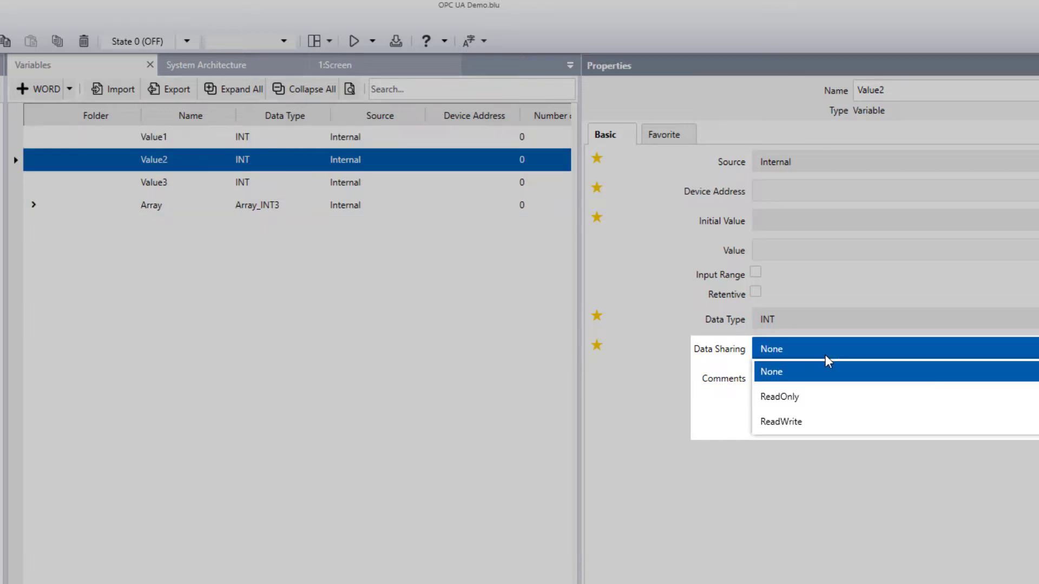
pyautogui.click(802, 426)
pyautogui.click(119, 183)
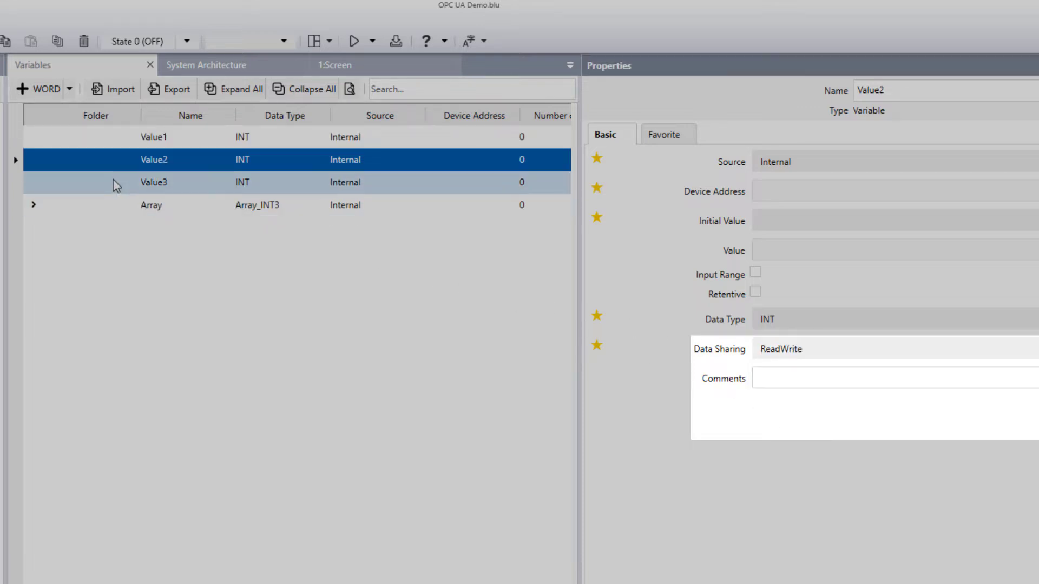
pyautogui.click(827, 349)
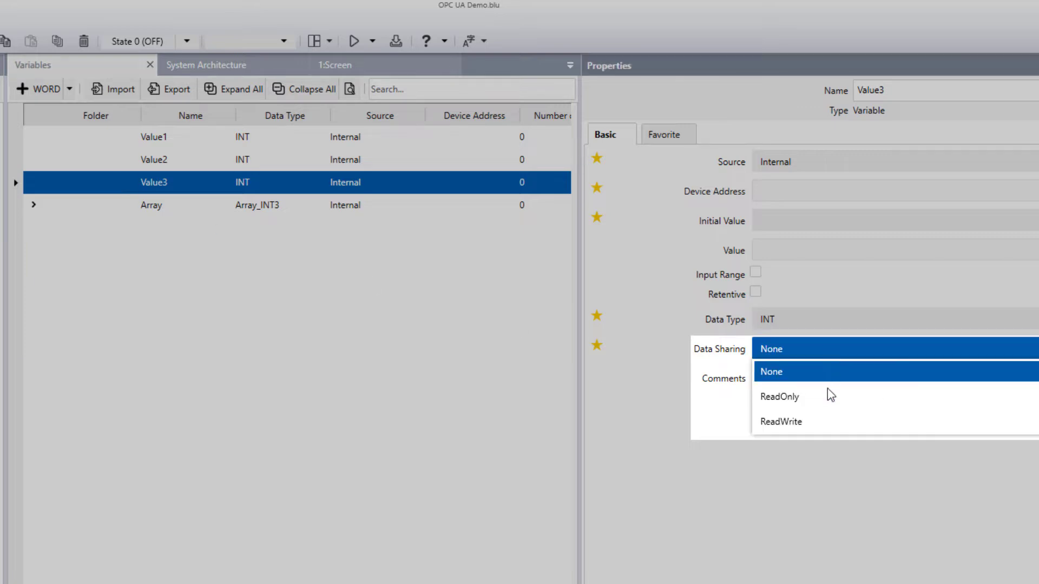
pyautogui.click(825, 424)
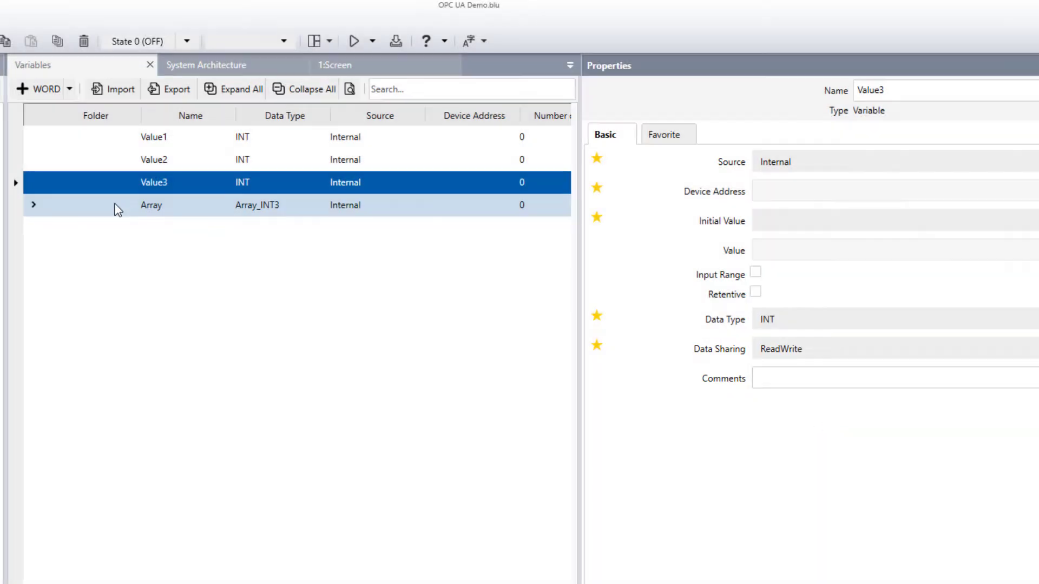
# Set the data sharing of the Array variable to ReadWrite.
pyautogui.click(112, 206)
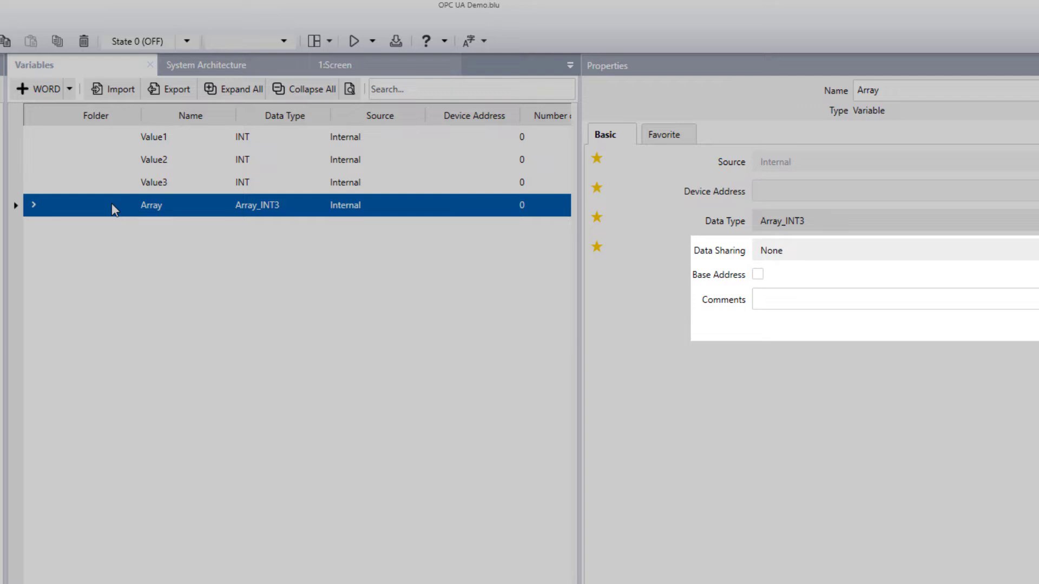
pyautogui.click(835, 261)
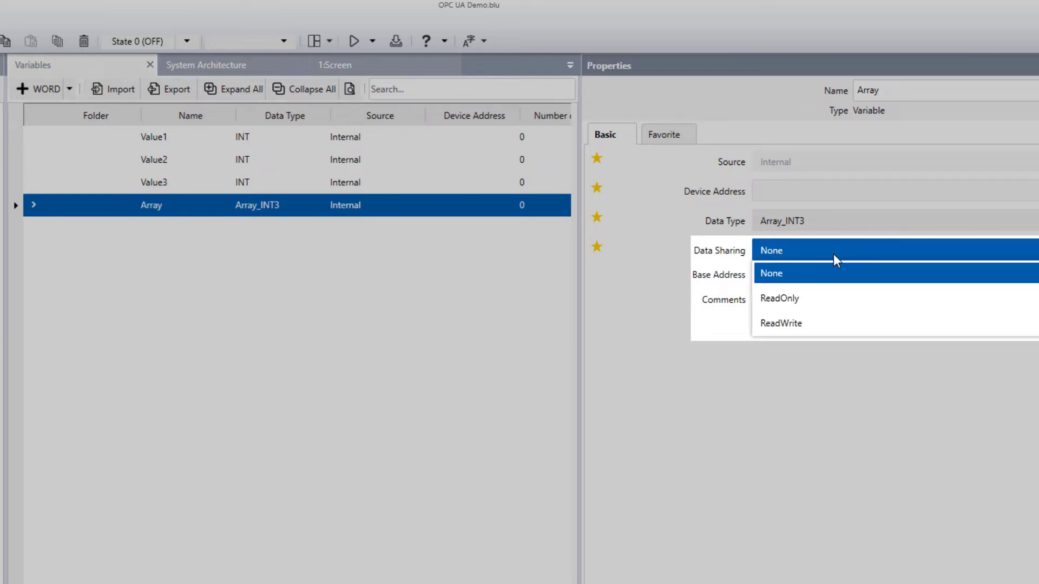
pyautogui.click(826, 325)
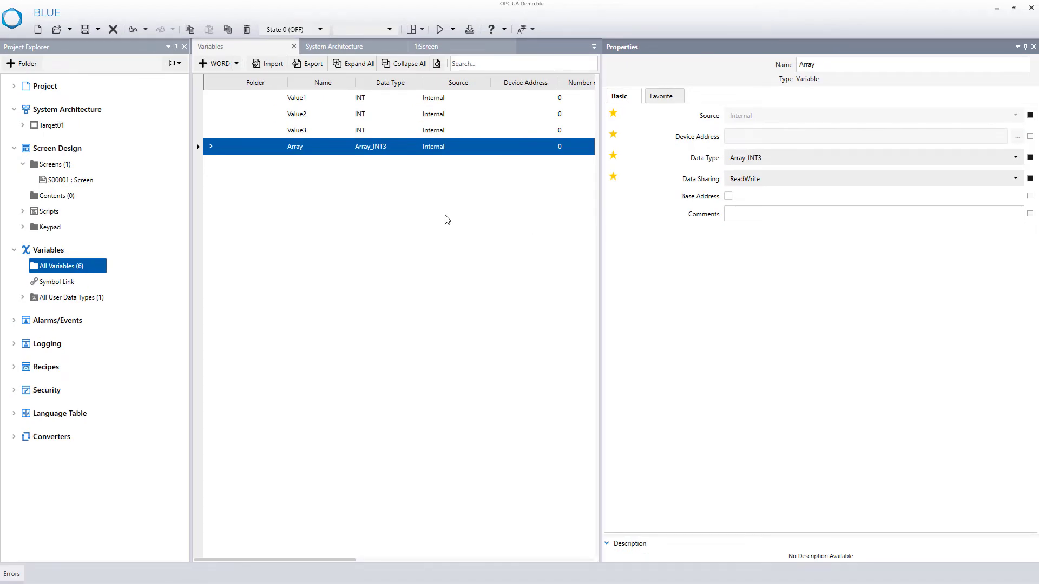
# Return to the Target01 settings, change its transfer method type to Ethernet and acknowledge the security notice.
pyautogui.click(50, 128)
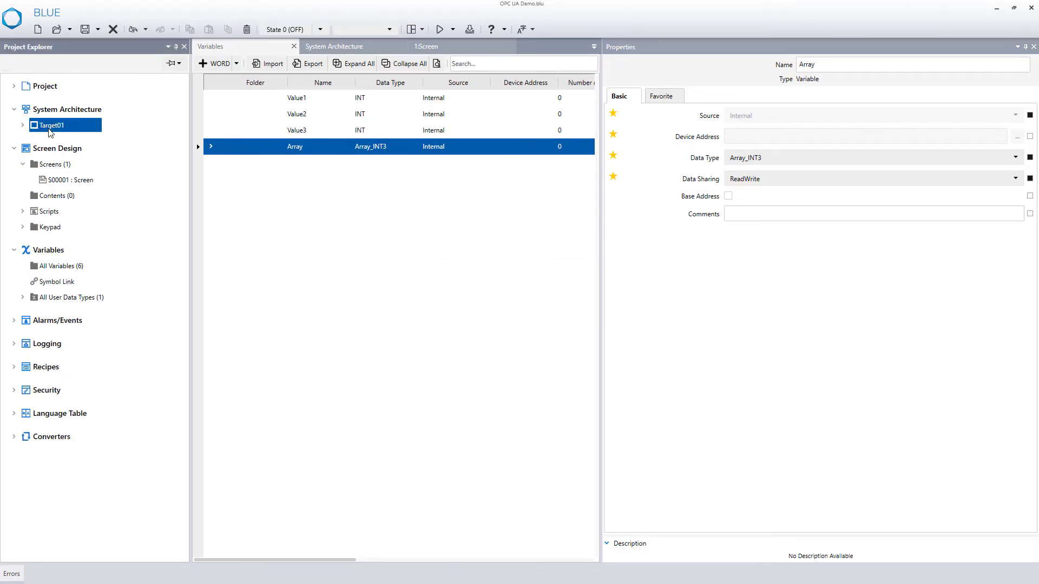
pyautogui.doubleClick(50, 130)
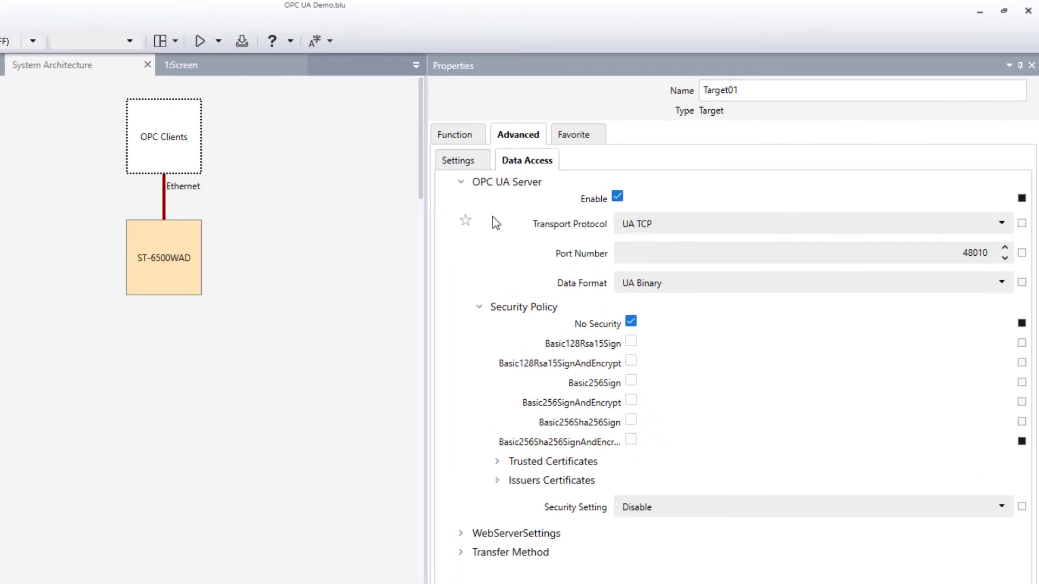
pyautogui.click(461, 138)
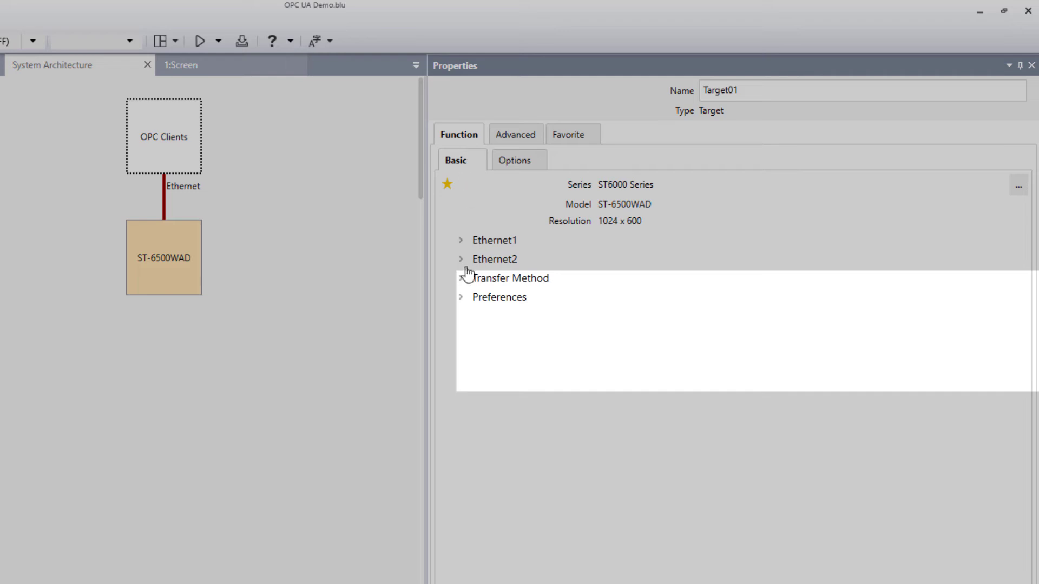
pyautogui.click(461, 279)
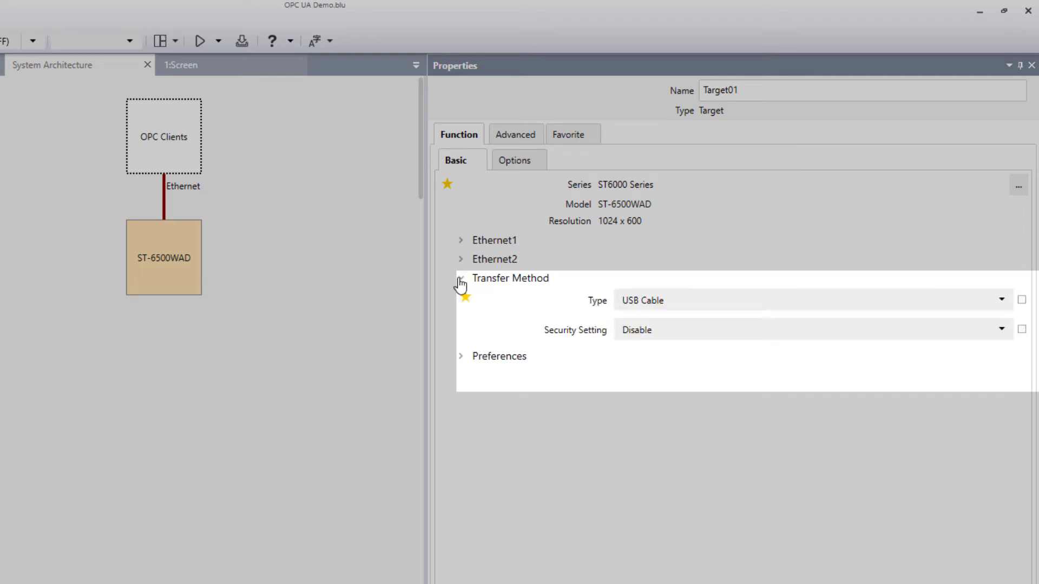
pyautogui.click(677, 300)
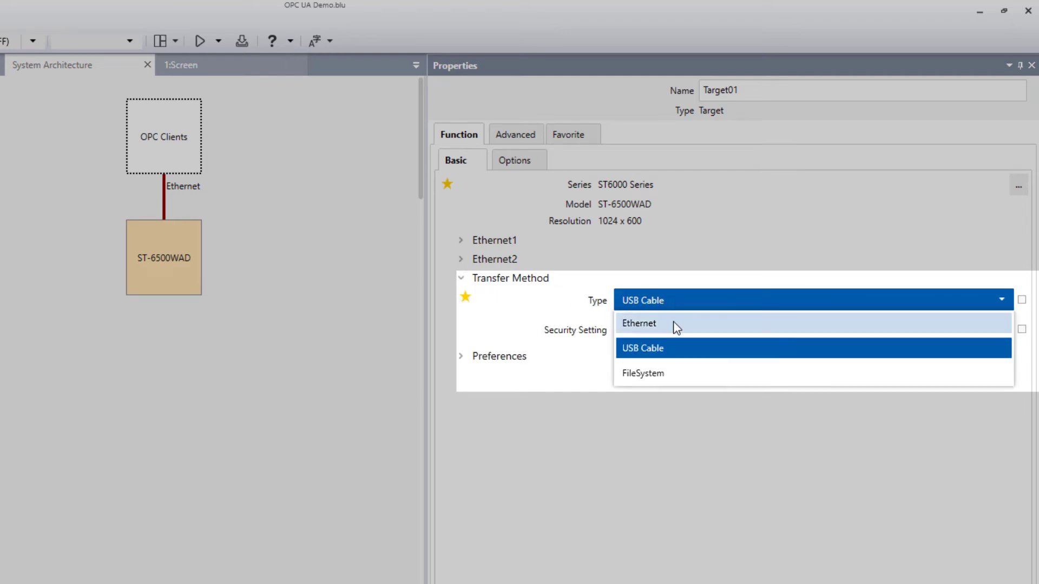
pyautogui.click(673, 324)
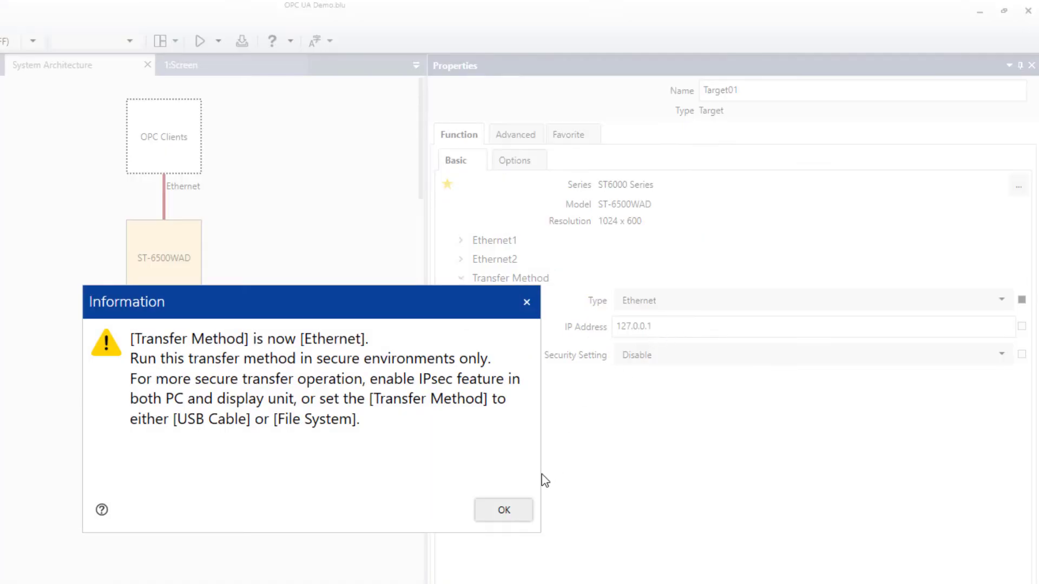
pyautogui.click(503, 512)
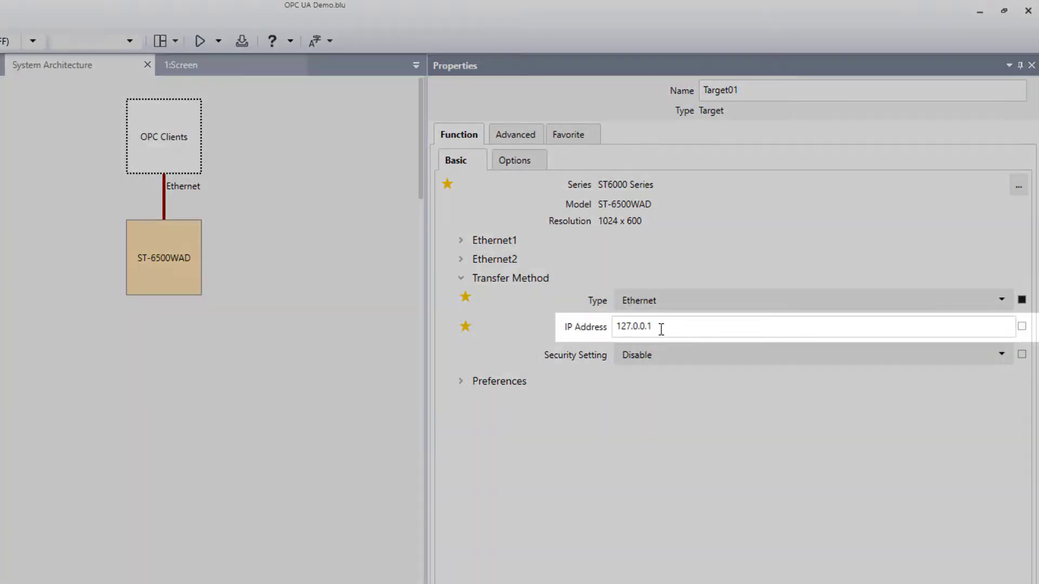
# Set the IP address of the Ethernet transfer method to 192.168.1.80.
pyautogui.click(661, 329)
pyautogui.hotkey('ctrl', 'a')
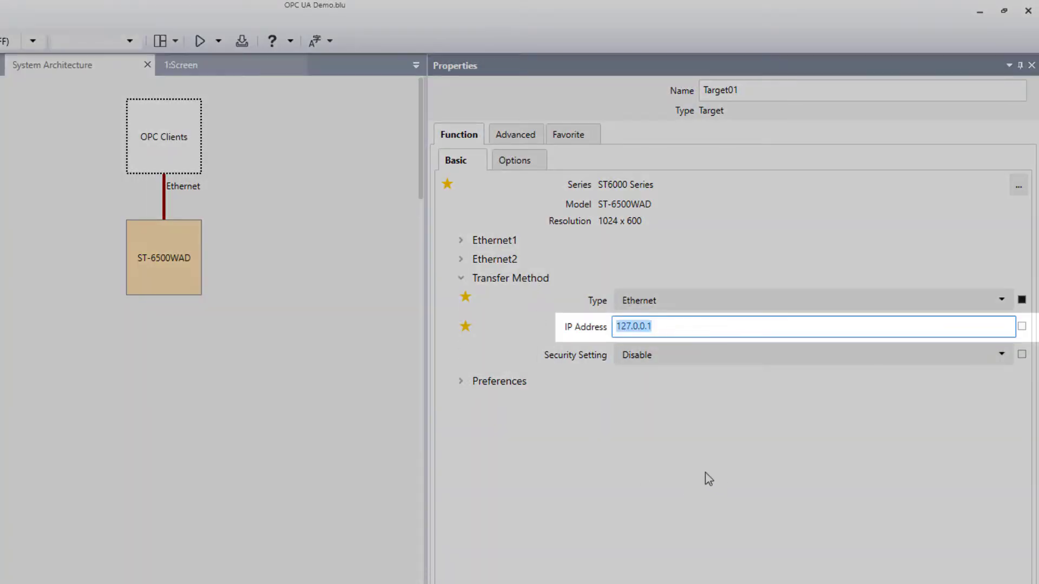
pyautogui.write('192.168.1.80')
pyautogui.click(662, 446)
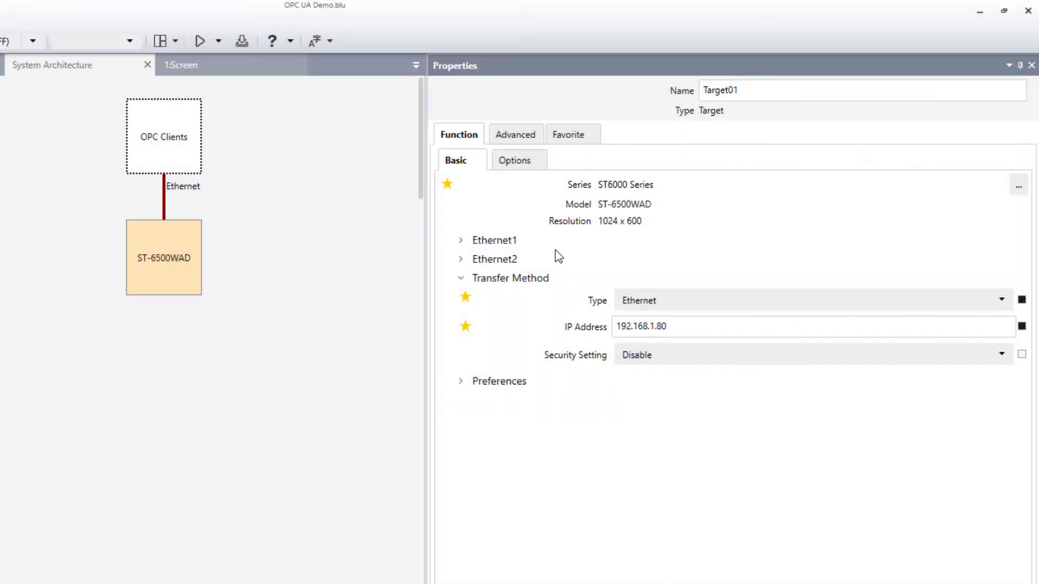
# Enable Always Allow Ethernet Transfer in Target01's advanced preferences, acknowledging the security notice, and start transferring the project to the display unit.
pyautogui.click(511, 139)
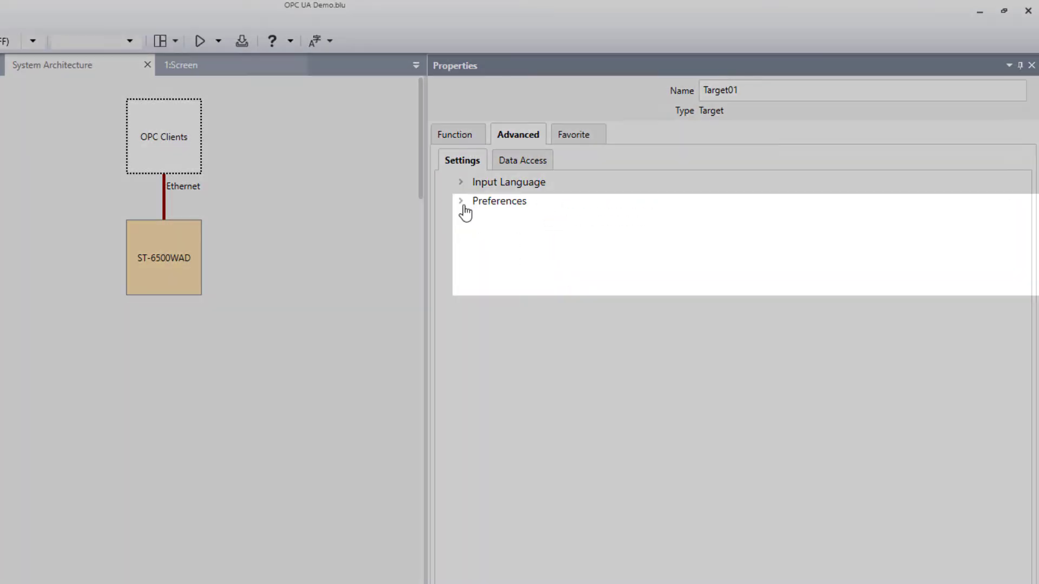
pyautogui.click(462, 202)
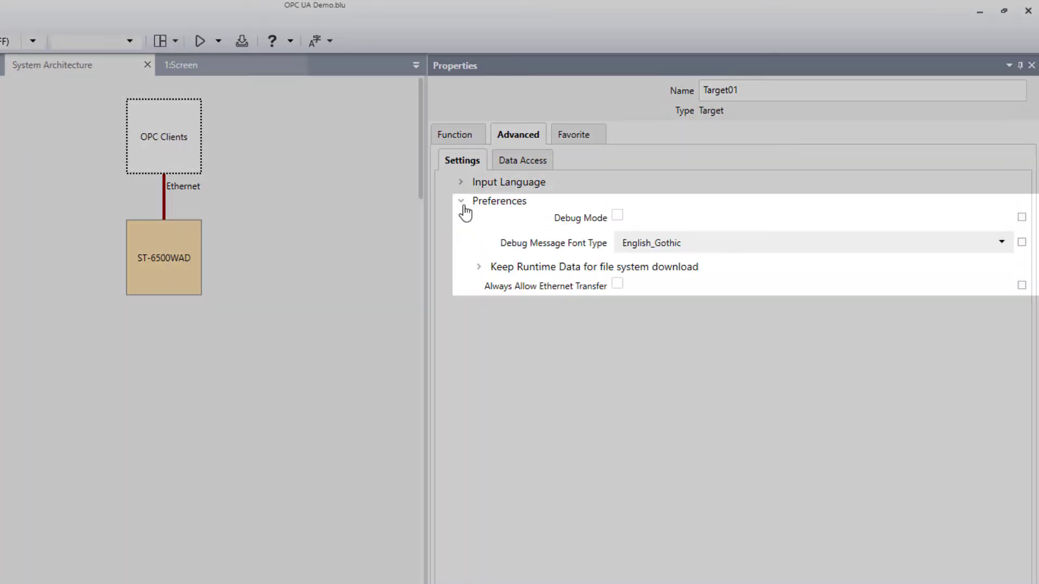
pyautogui.click(617, 285)
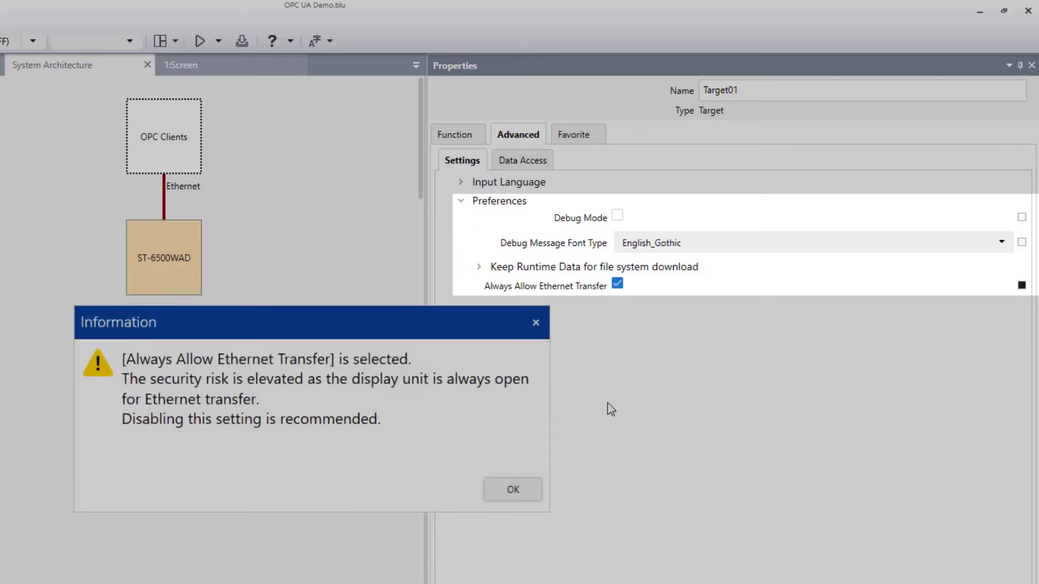
pyautogui.click(513, 490)
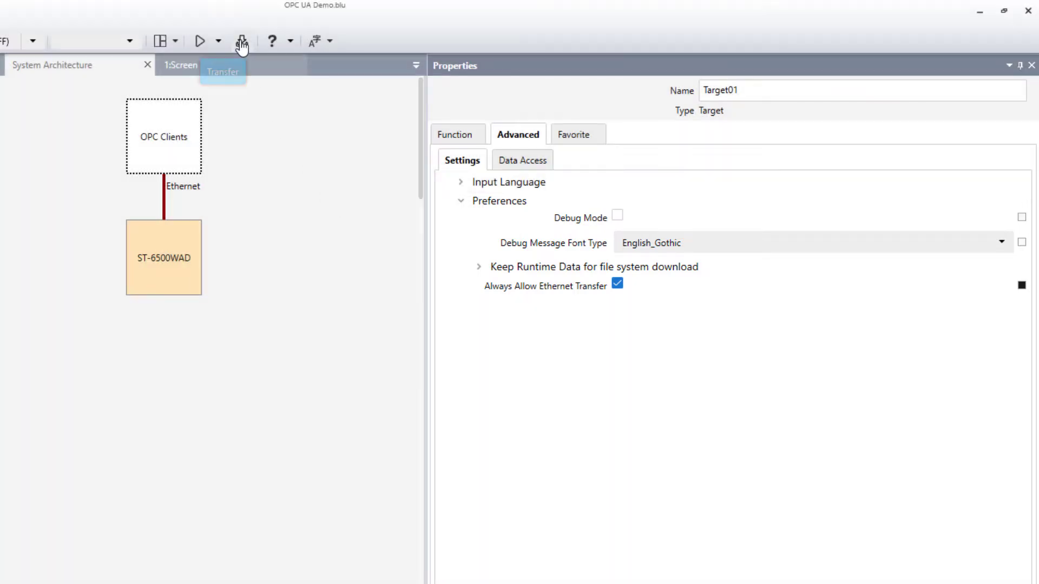
pyautogui.click(242, 42)
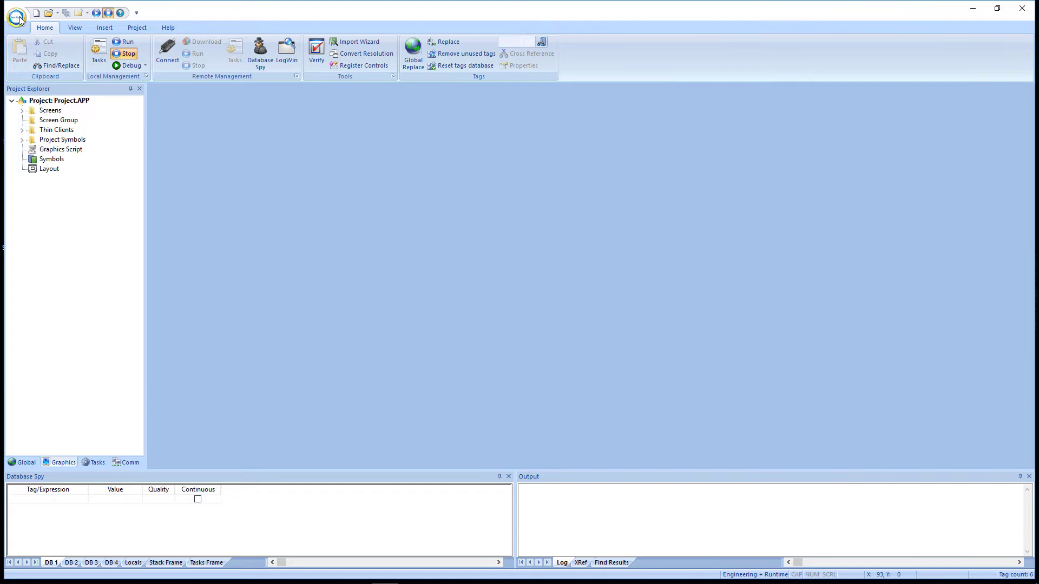
# Switch to BLUE Open Studio and create a new project named OPC UA Demo with a custom display resolution of 1920 x 1080.
pyautogui.click(17, 17)
pyautogui.click(39, 49)
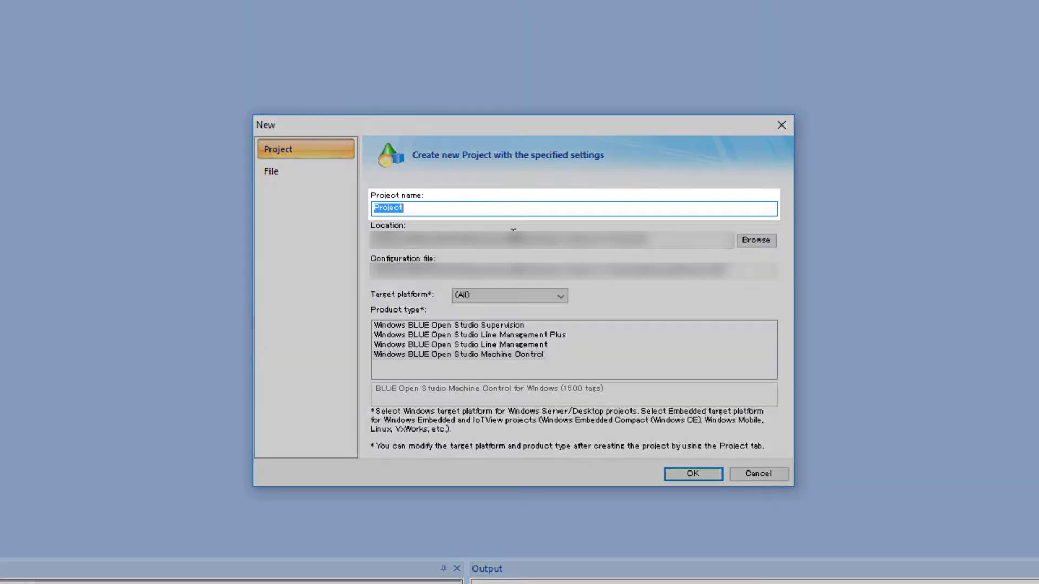
pyautogui.write('OPC')
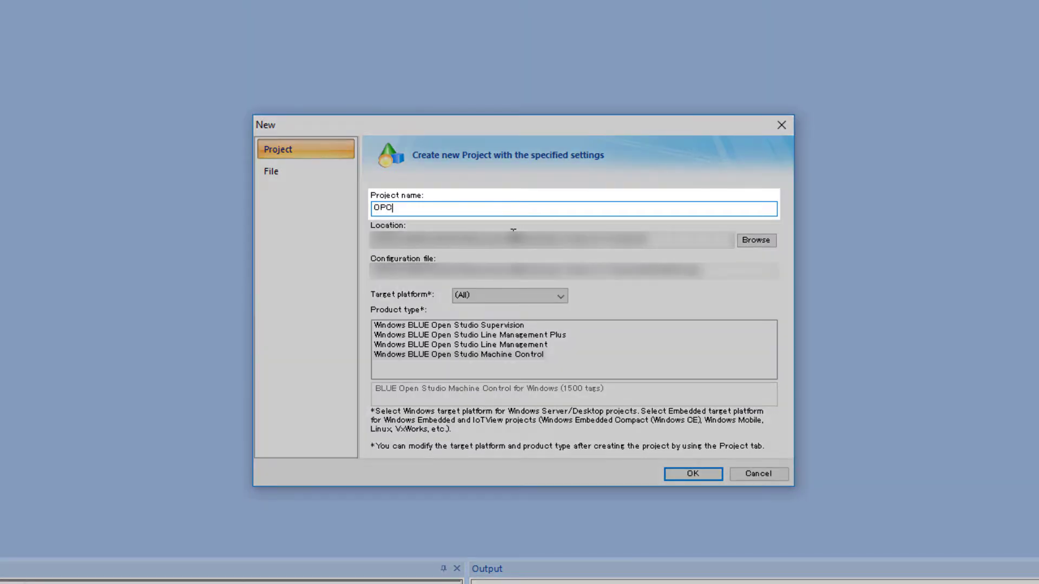
pyautogui.write(' UA Demo')
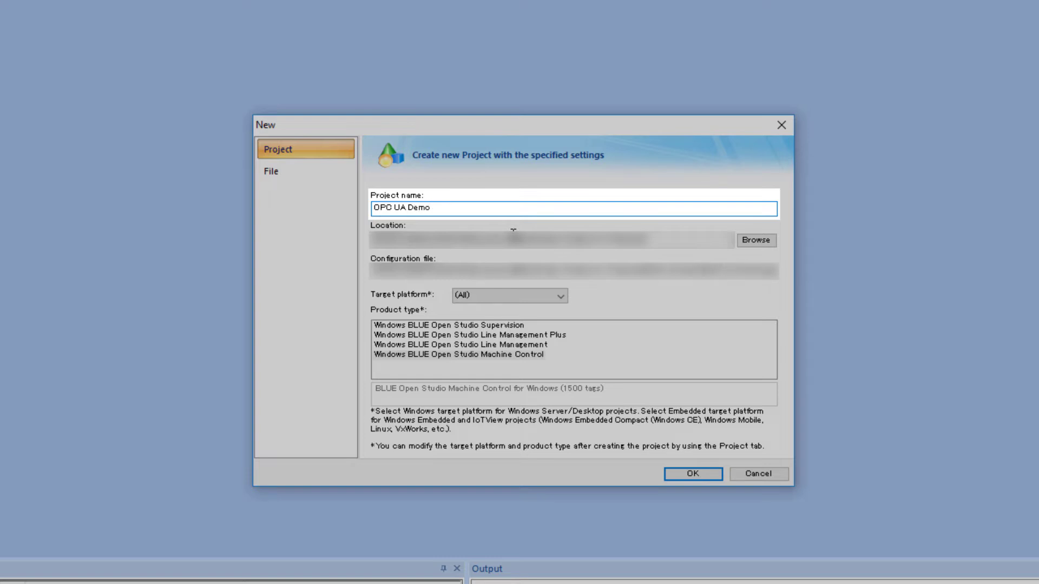
pyautogui.press('Tab')
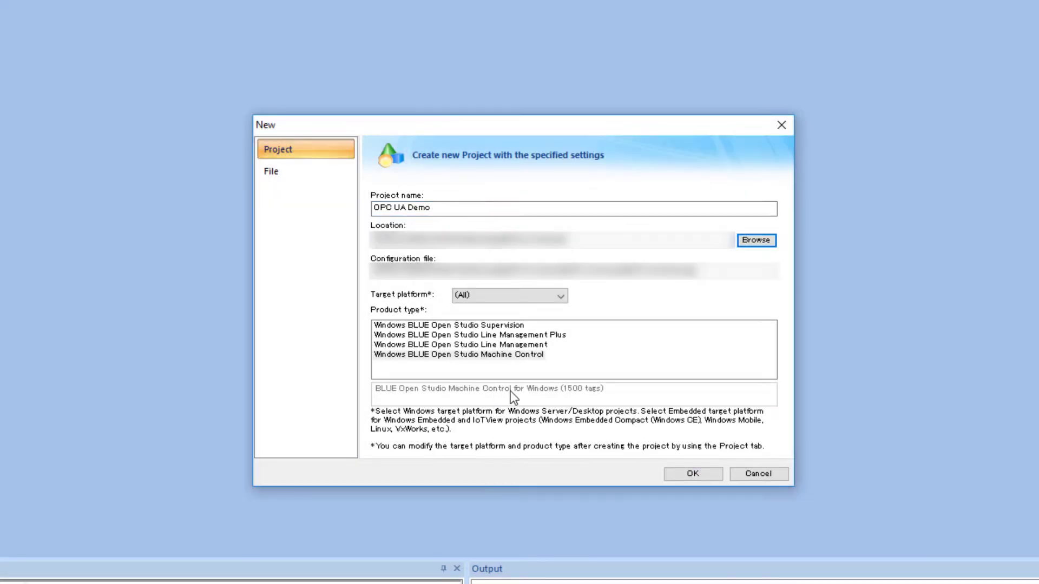
pyautogui.click(687, 474)
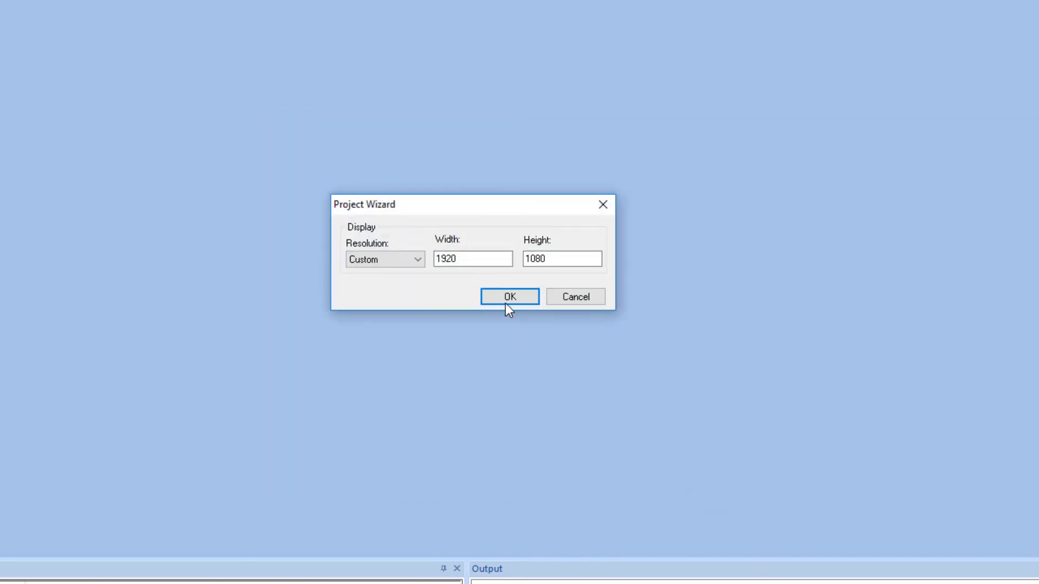
pyautogui.click(506, 304)
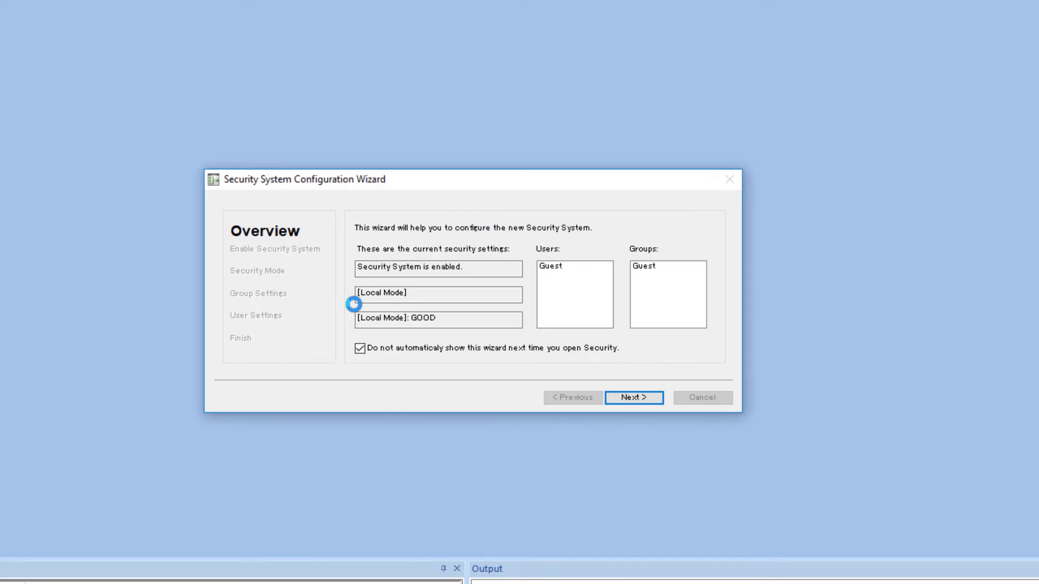
# Complete the security configuration wizard with the security system disabled, keeping Local Only mode and the existing groups and users.
pyautogui.click(639, 397)
pyautogui.click(364, 268)
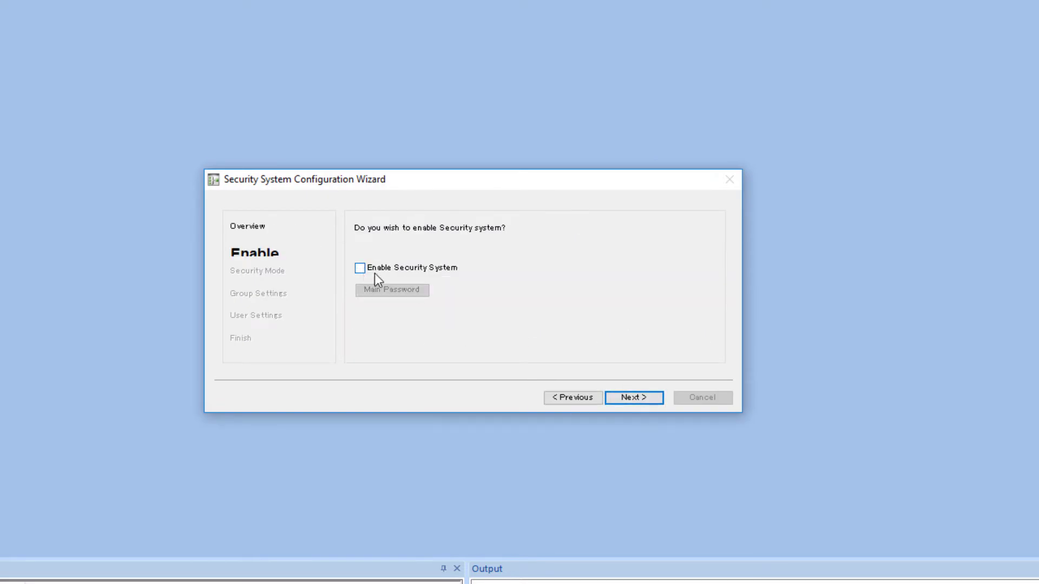
pyautogui.click(637, 397)
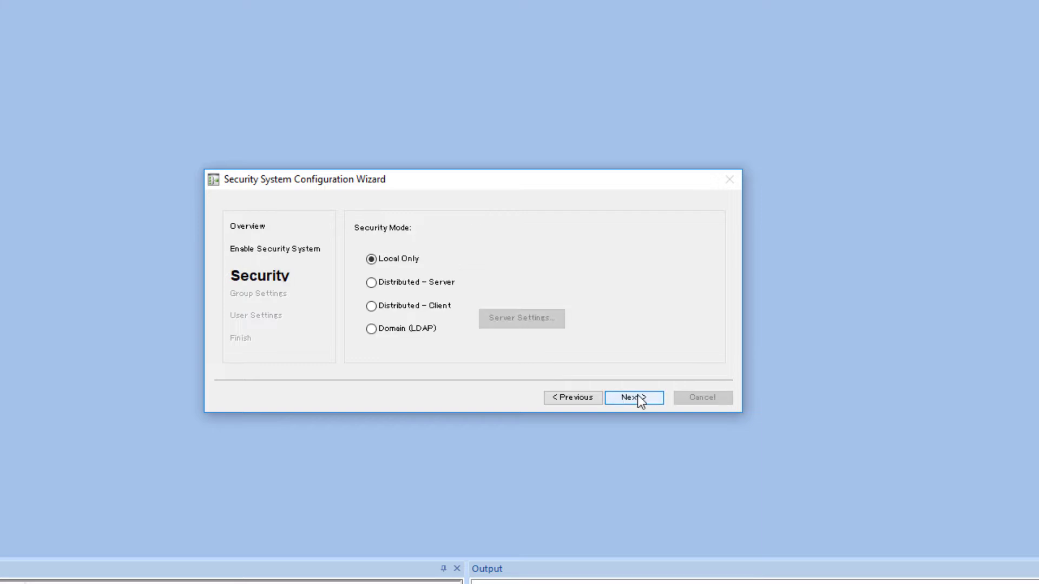
pyautogui.click(639, 398)
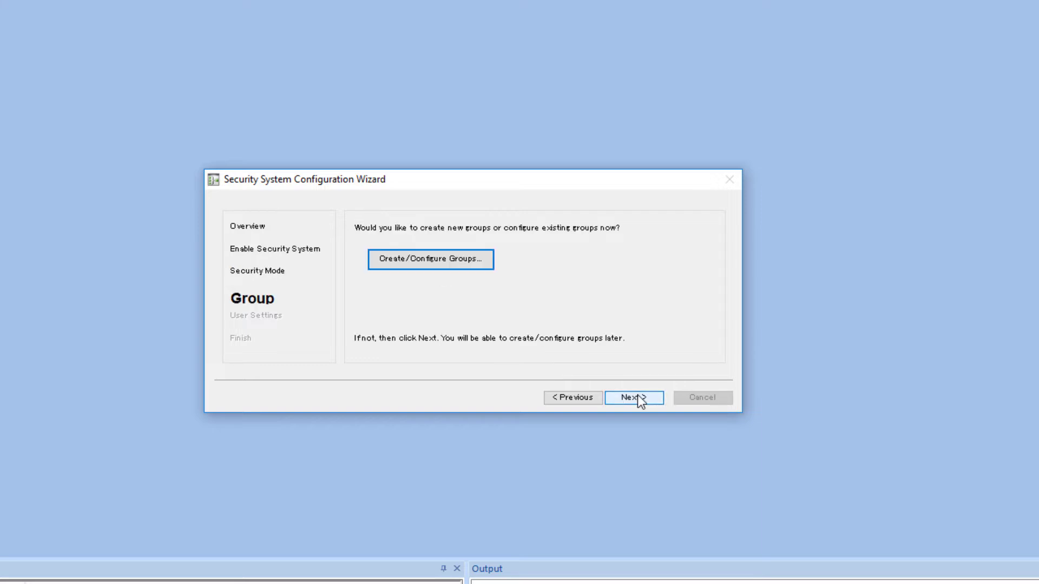
pyautogui.click(639, 398)
pyautogui.click(638, 397)
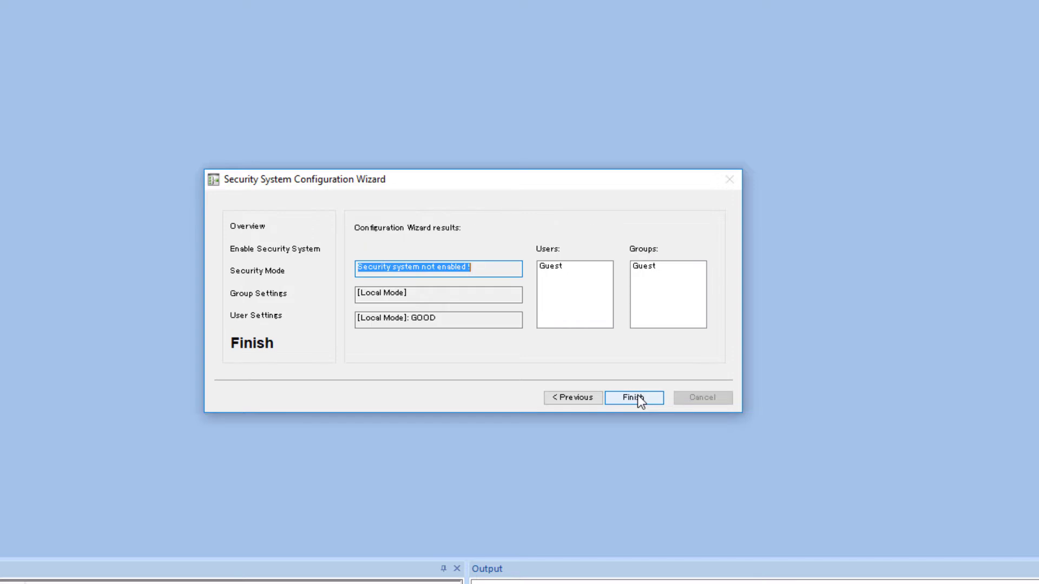
pyautogui.click(637, 397)
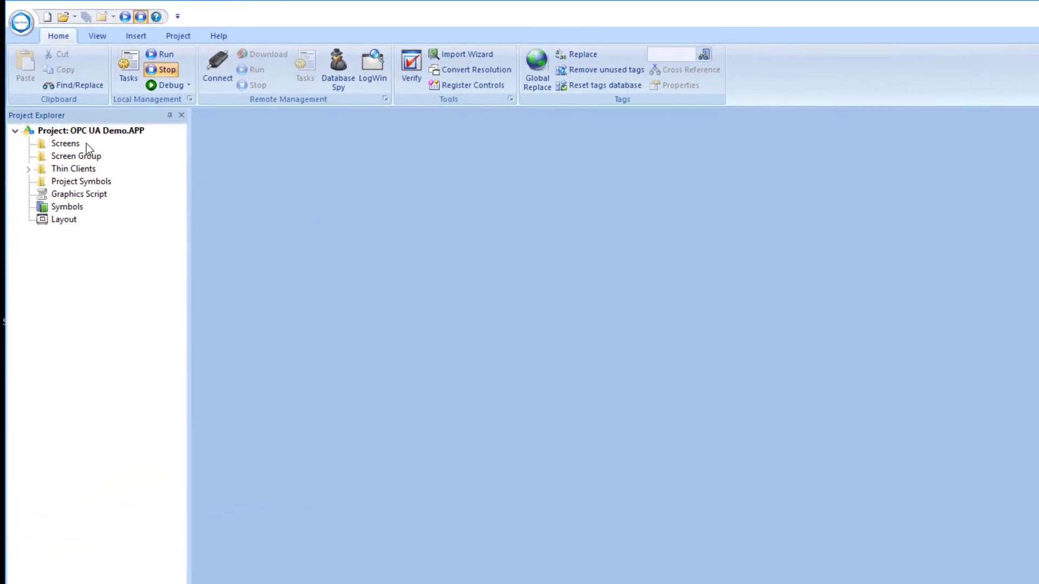
# Insert a new 1920 x 1080 screen into the project, accepting the default screen attributes.
pyautogui.rightClick(69, 146)
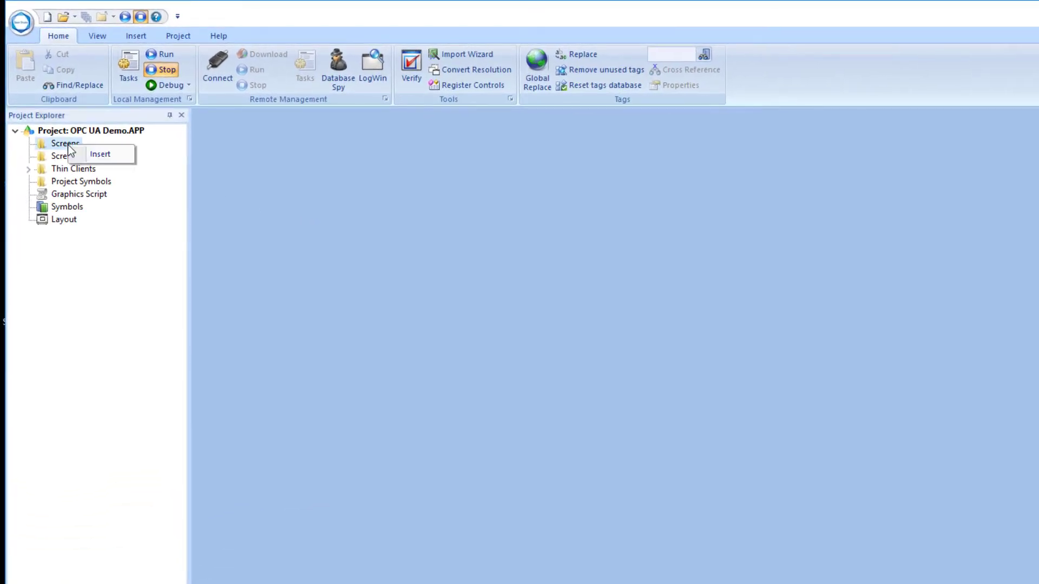
pyautogui.click(106, 158)
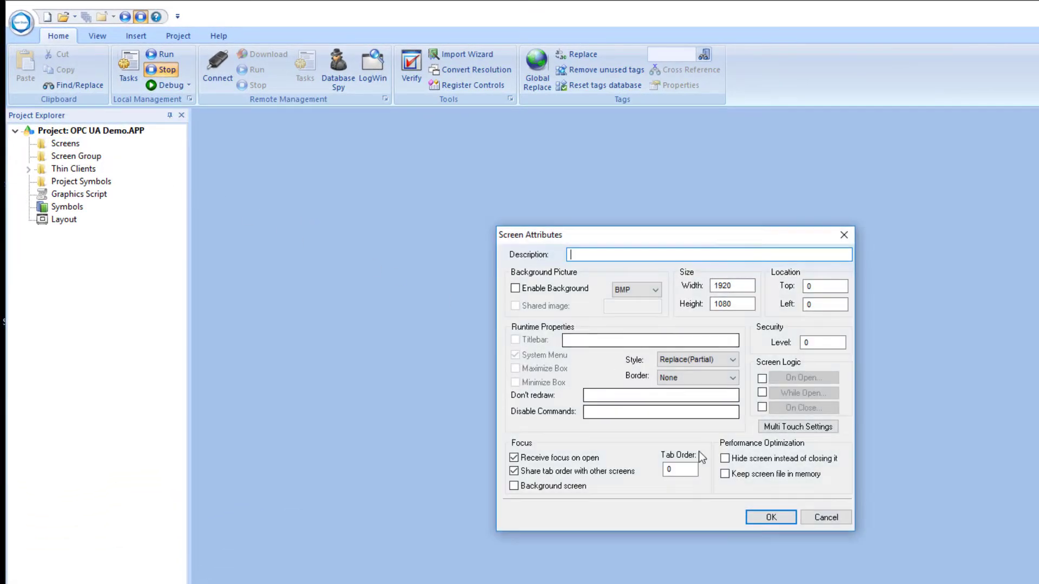
pyautogui.click(759, 517)
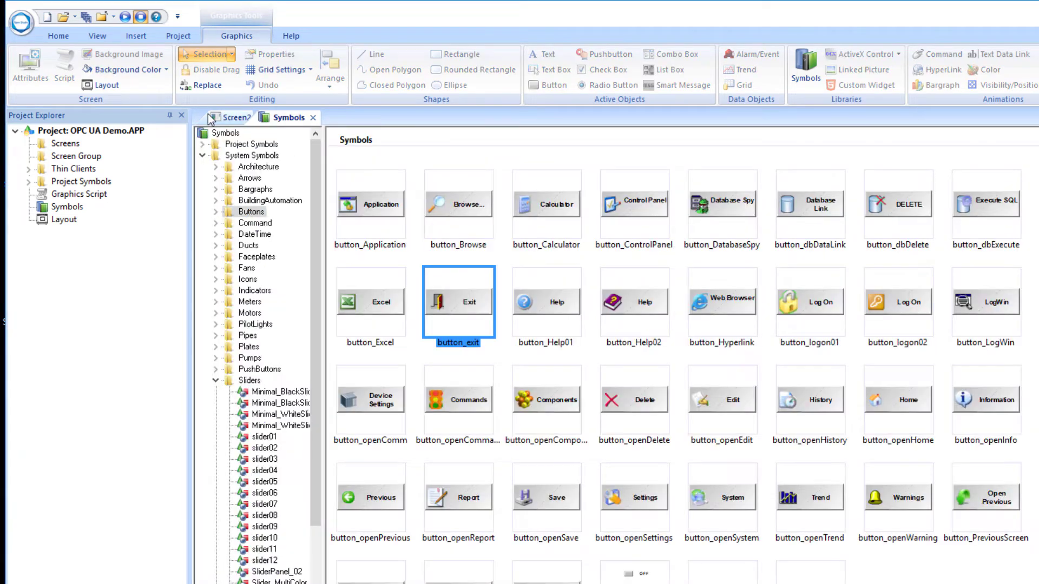
# Close the symbol library and save the screen with the sliders and exit button as Screen2.scc.
pyautogui.click(211, 119)
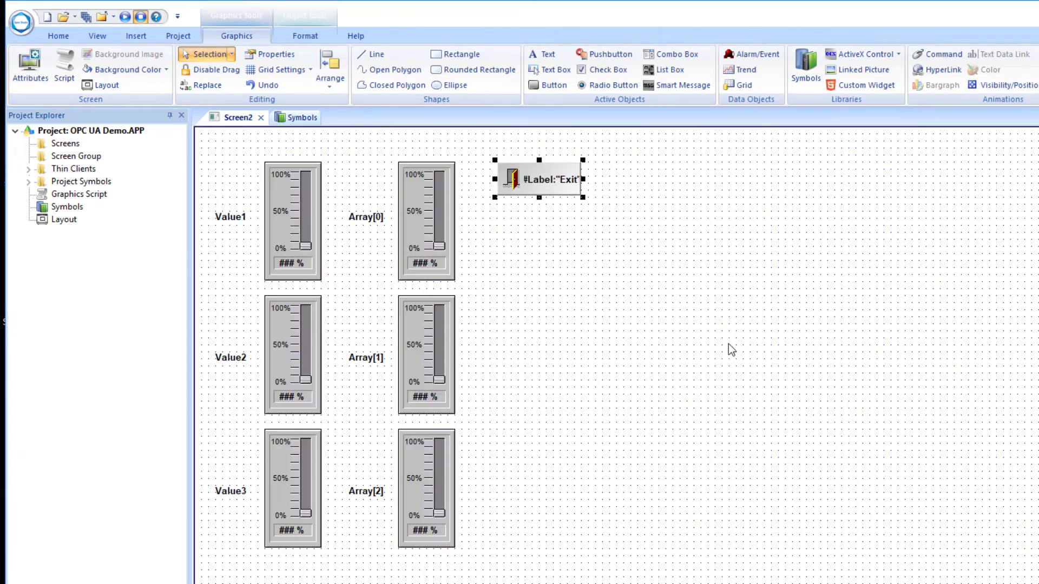
pyautogui.click(553, 258)
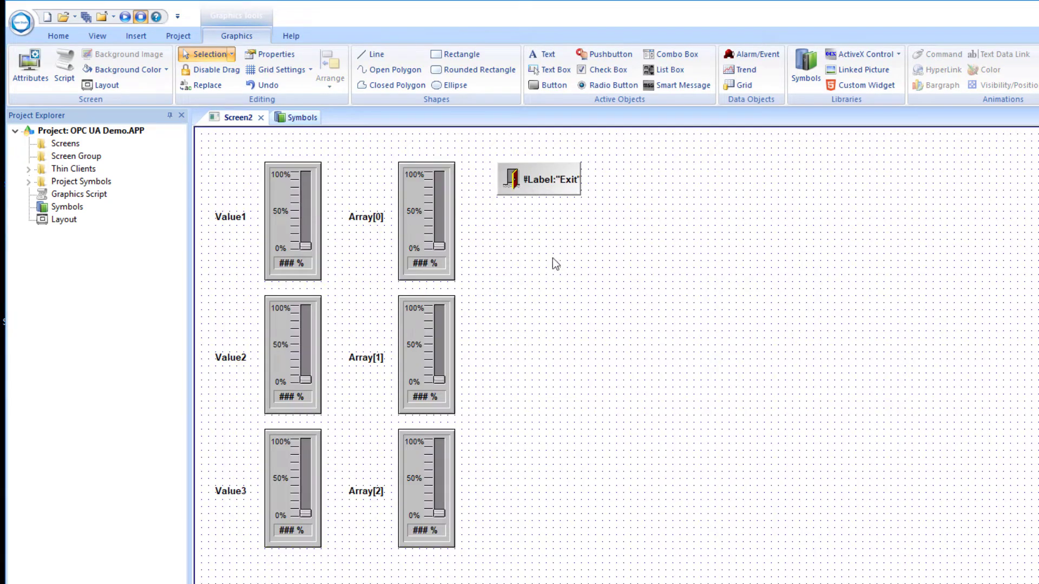
pyautogui.click(294, 120)
pyautogui.click(316, 119)
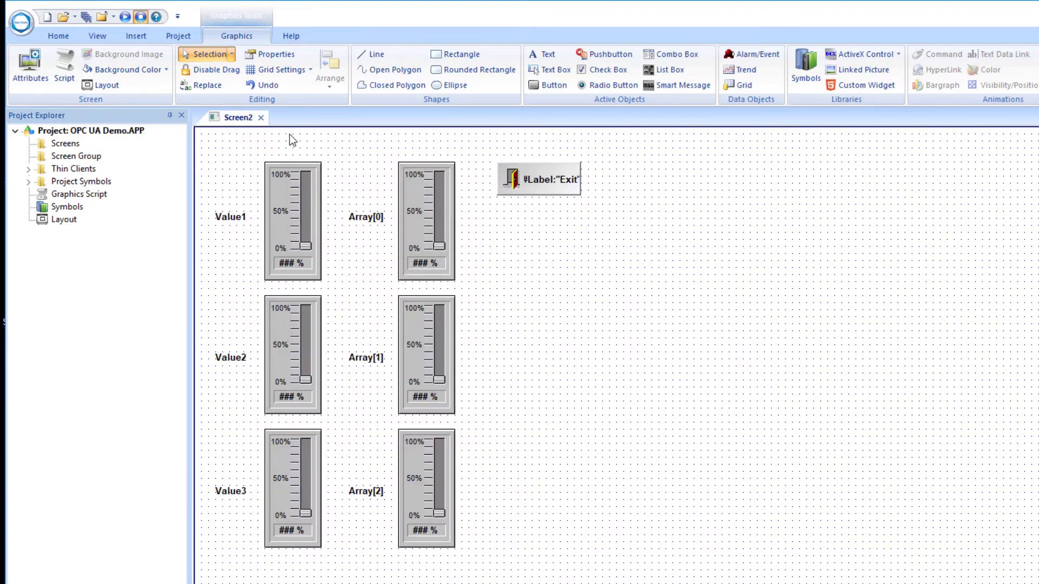
pyautogui.rightClick(236, 121)
pyautogui.click(244, 127)
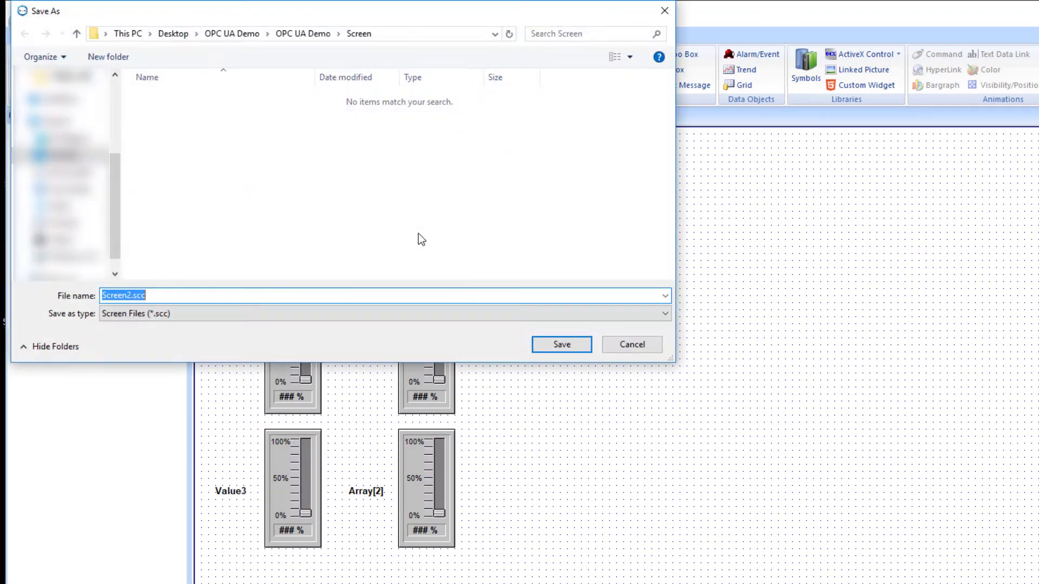
pyautogui.click(559, 345)
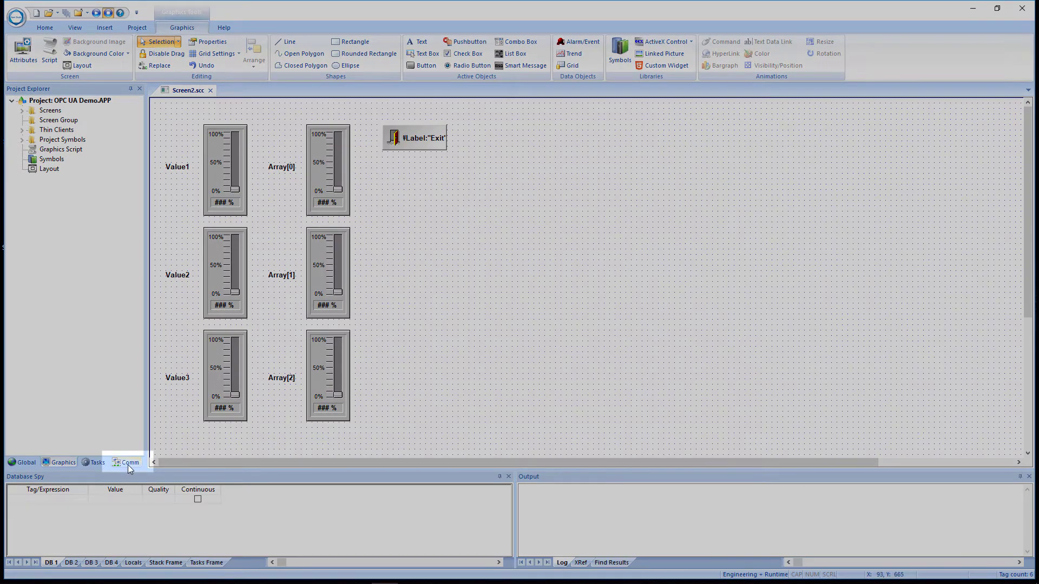
# Add an OPC UA connection named OPC UA with the end point opc.tcp://192.168.1.80:48010.
pyautogui.click(129, 464)
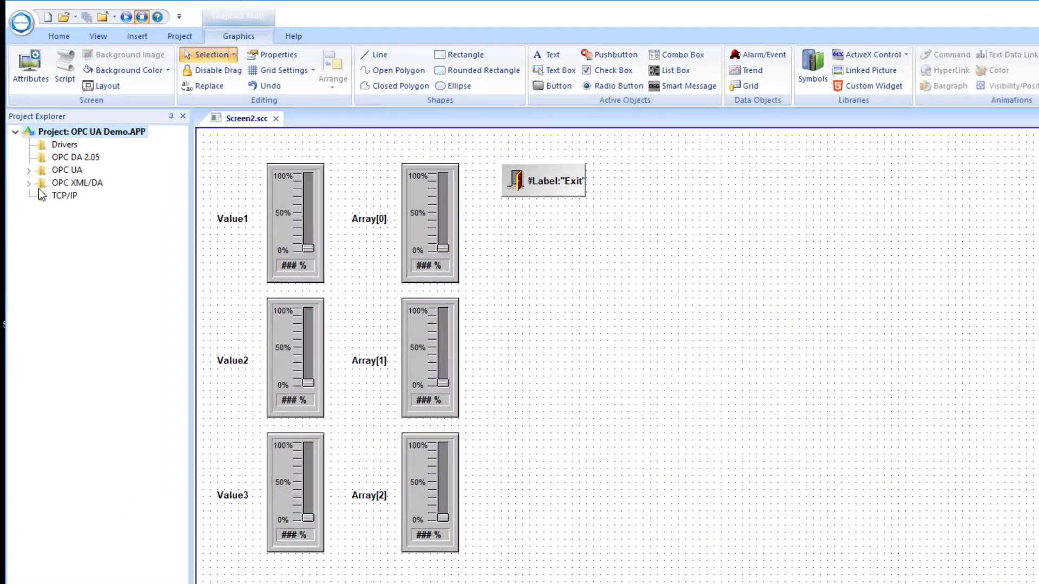
pyautogui.click(28, 170)
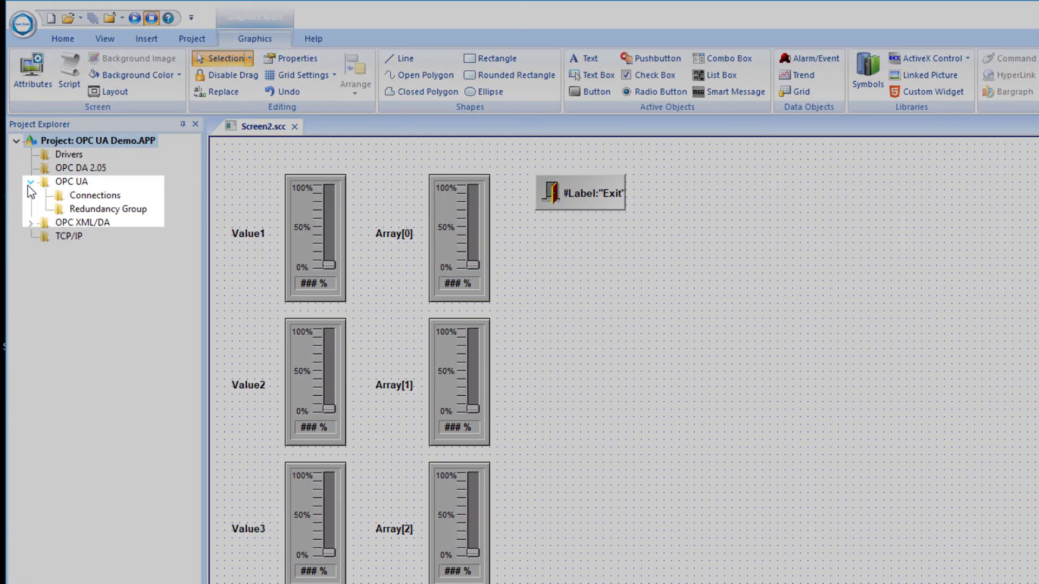
pyautogui.rightClick(86, 195)
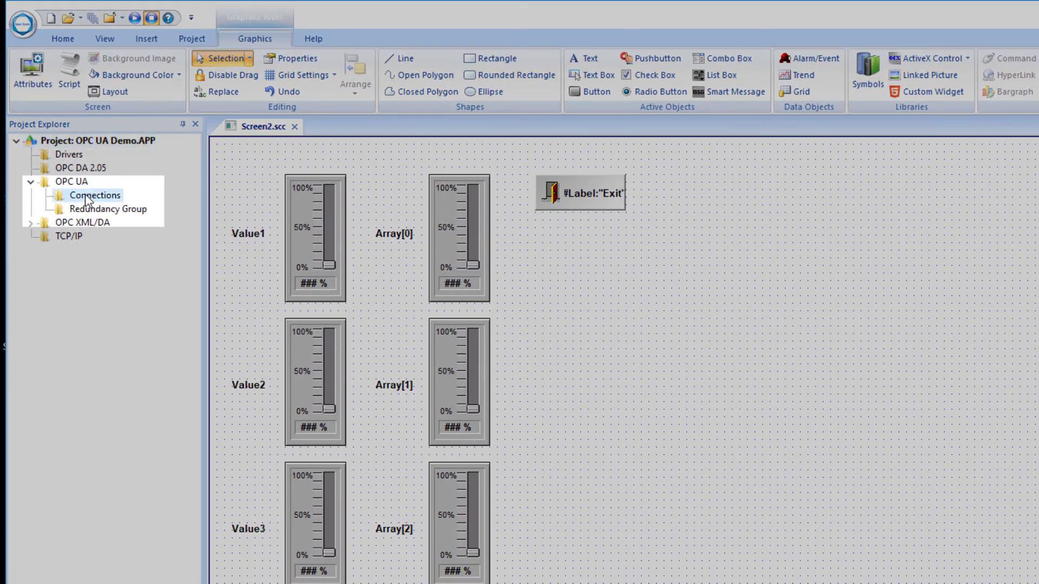
pyautogui.click(117, 205)
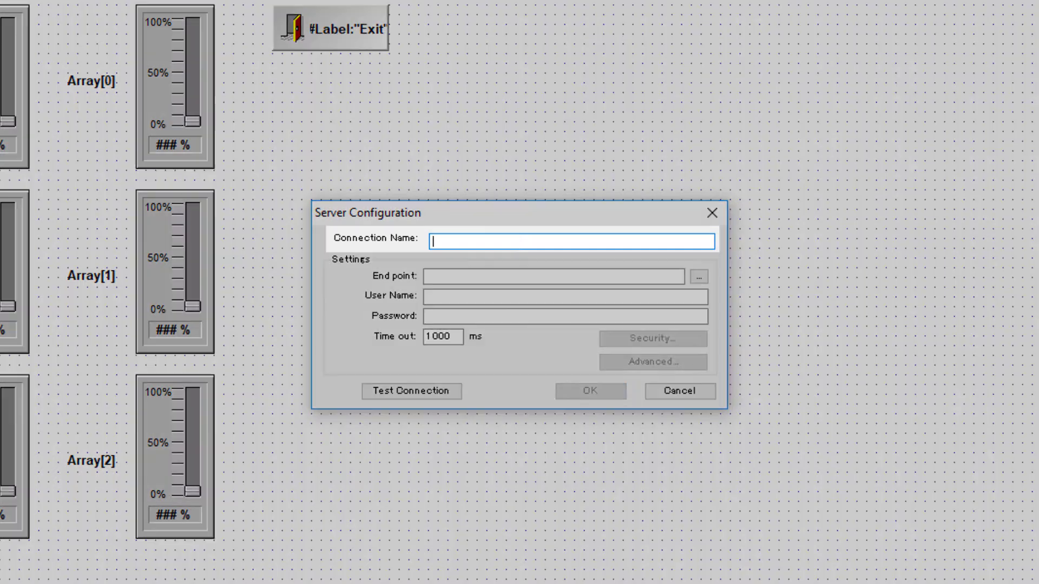
pyautogui.write('OPC')
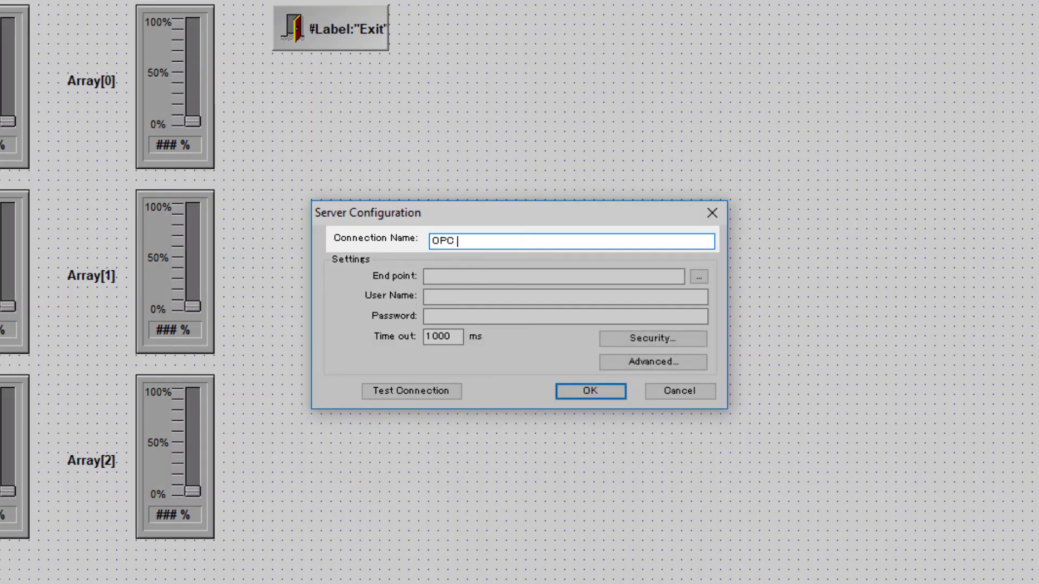
pyautogui.write(' UA')
pyautogui.press('Tab')
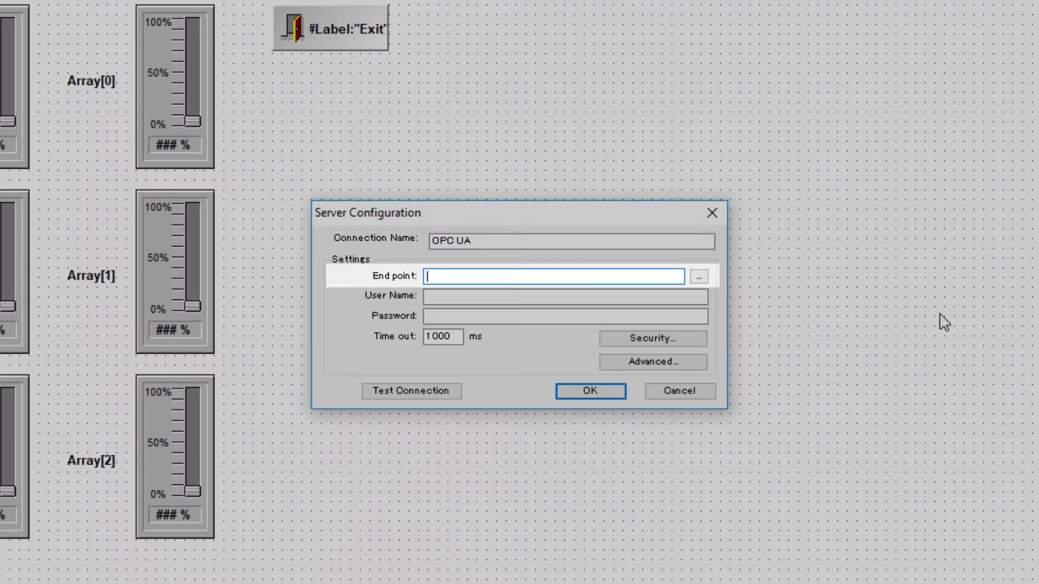
pyautogui.write('opc.tcp://192.168.1.80:48010')
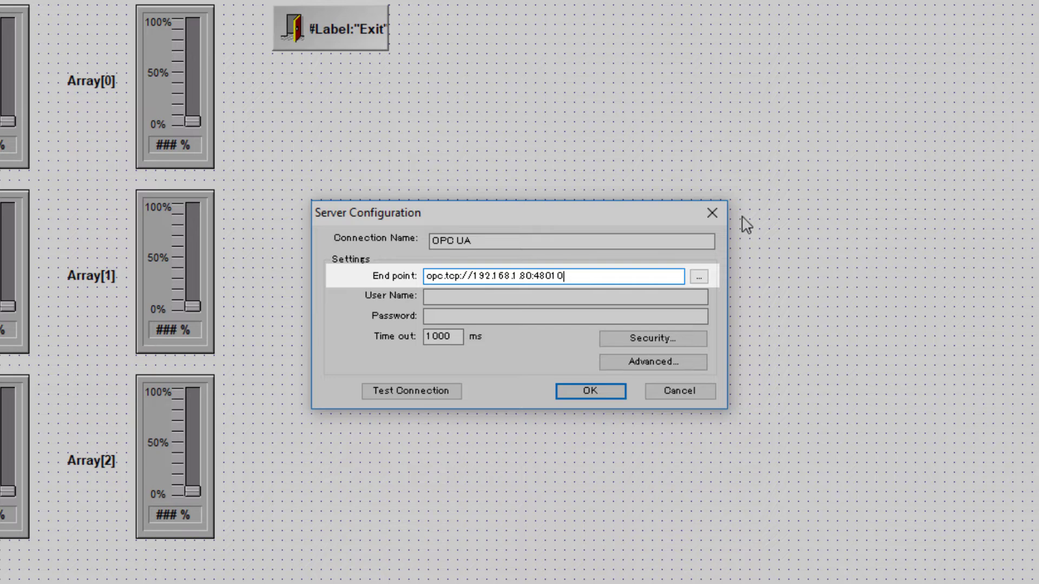
# Leave the connection's credentials blank, accept message security mode None, and test the connection to the server.
pyautogui.click(498, 299)
pyautogui.click(502, 315)
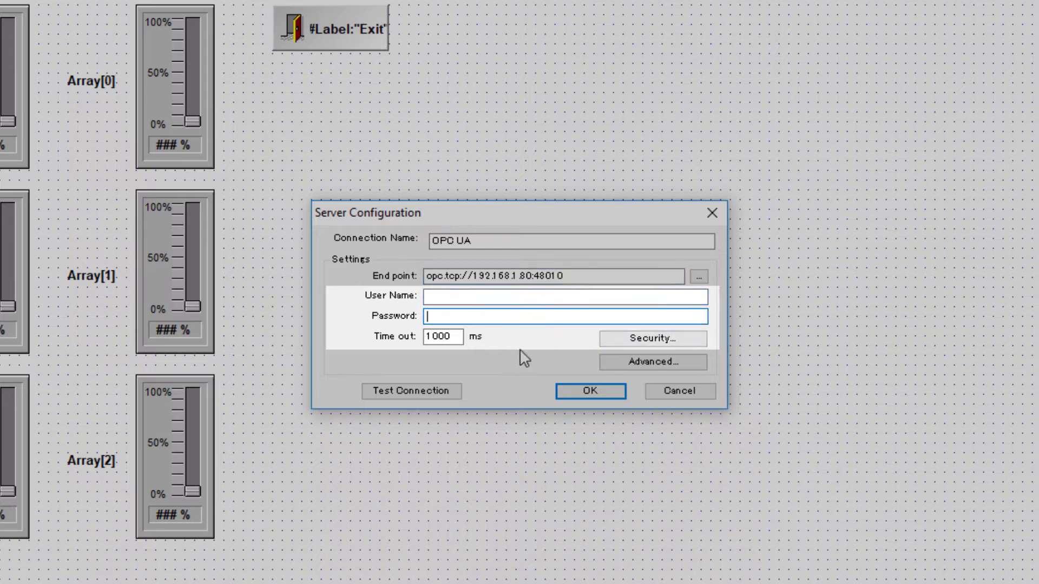
pyautogui.click(646, 339)
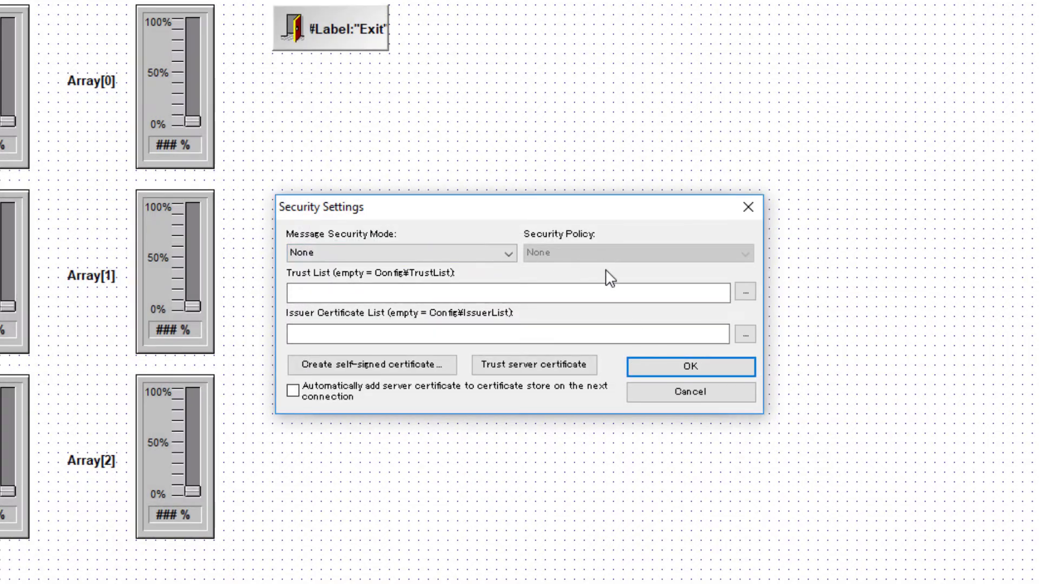
pyautogui.click(664, 364)
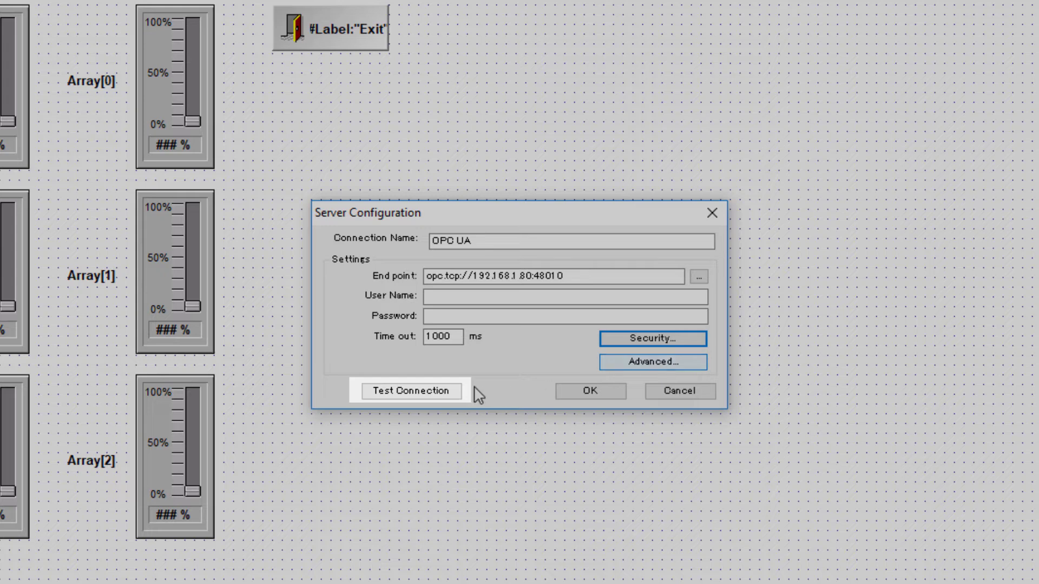
pyautogui.click(417, 390)
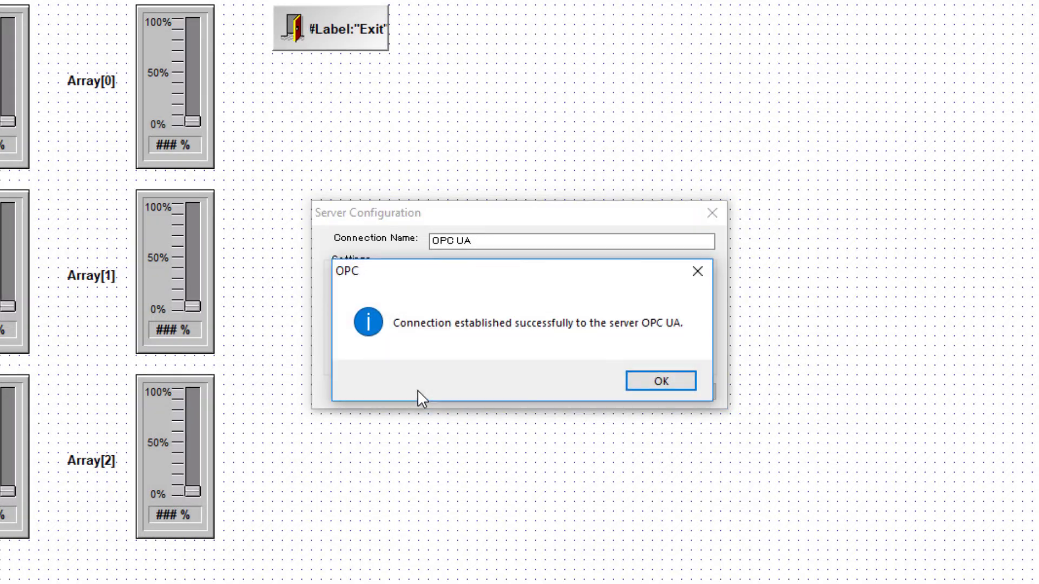
# Accept the server configuration and expand the project's OPC UA connections.
pyautogui.click(660, 382)
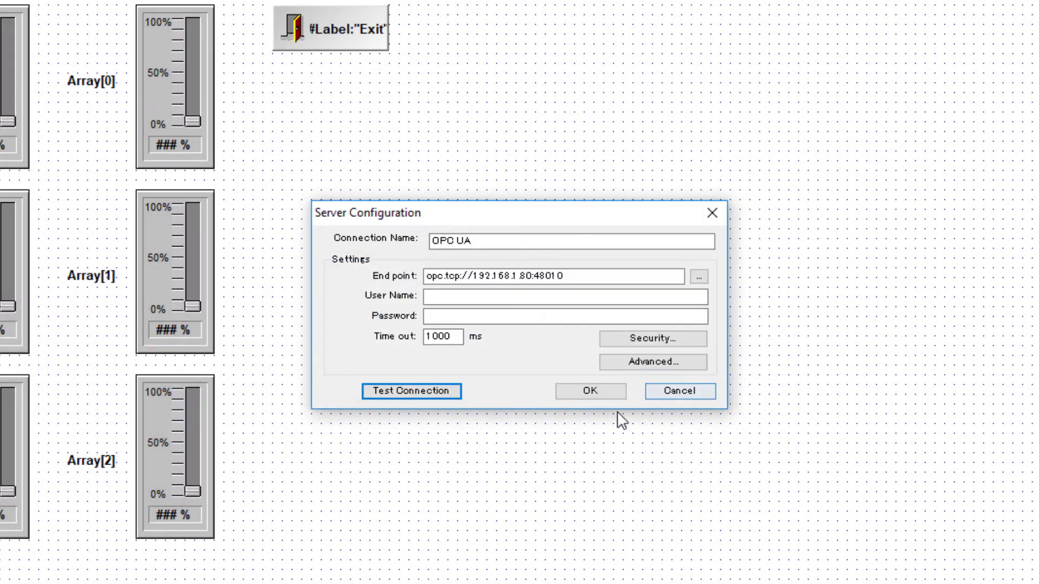
pyautogui.click(580, 391)
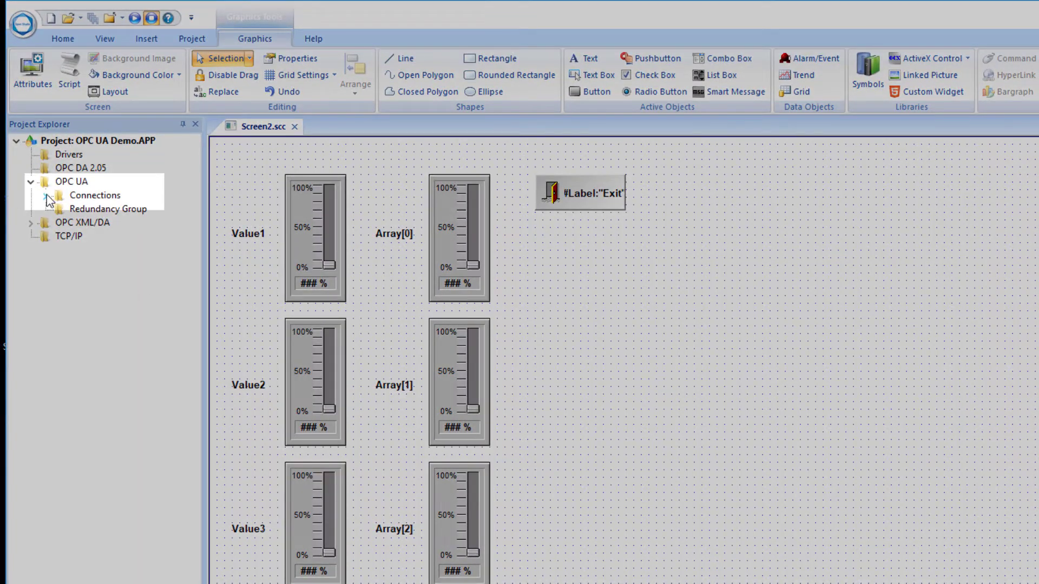
pyautogui.click(45, 196)
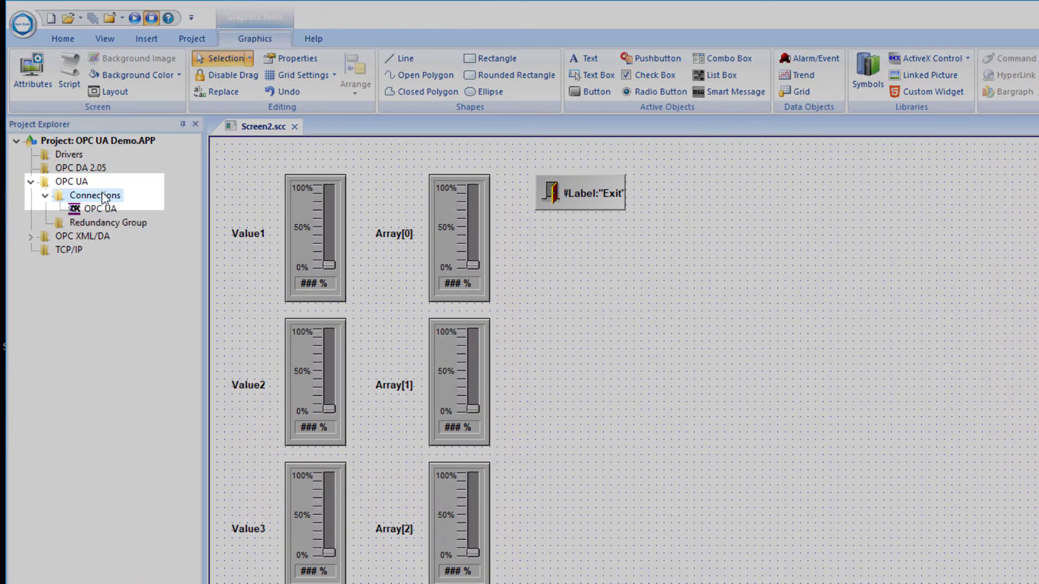
# Insert a new OPC UA worksheet with the description "OPC UA connection" and assign the OPC UA connection to it.
pyautogui.rightClick(87, 183)
pyautogui.click(119, 188)
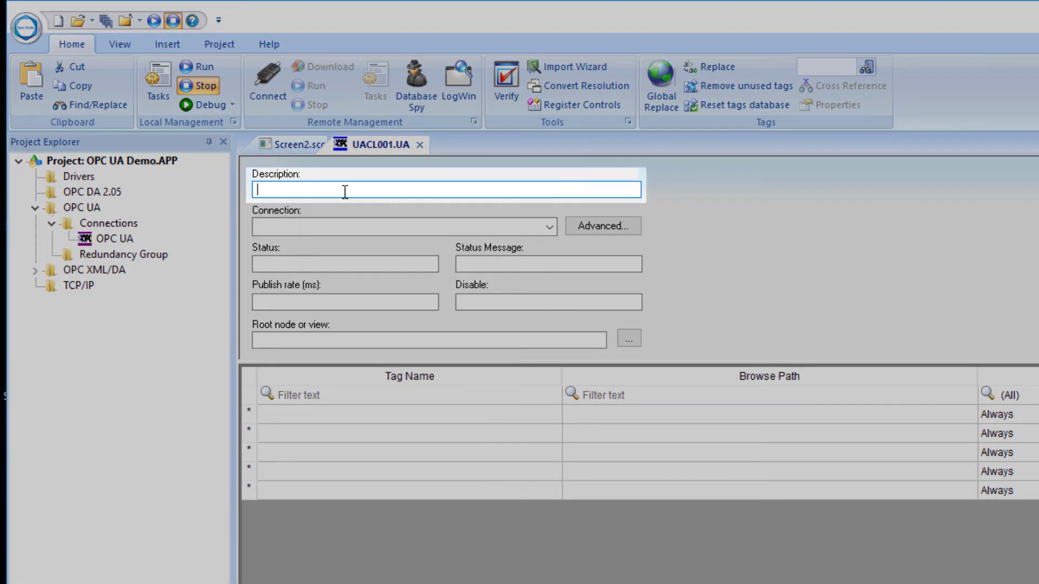
pyautogui.write('OPC UA connection')
pyautogui.press('Tab')
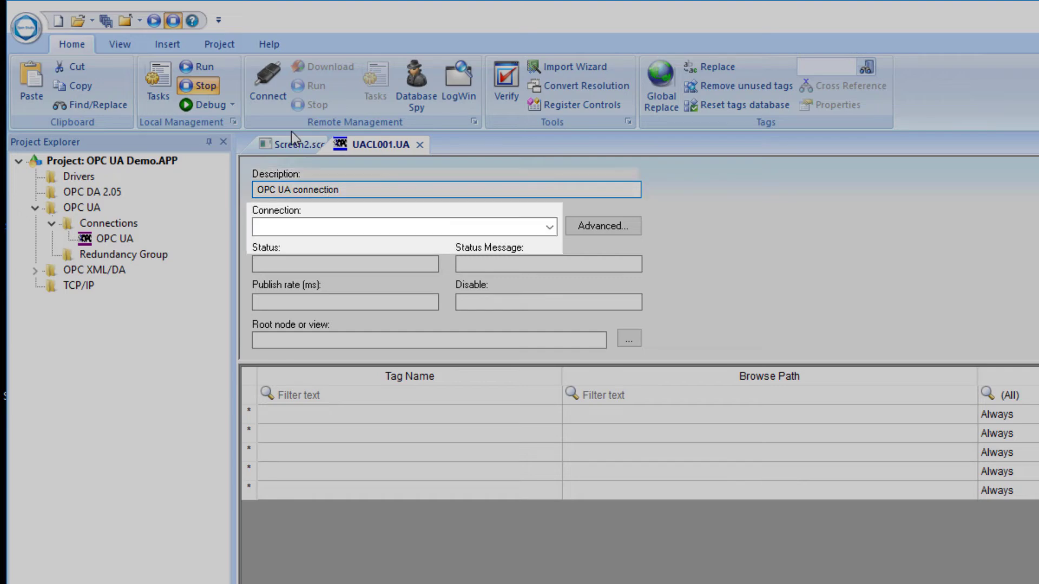
pyautogui.click(550, 232)
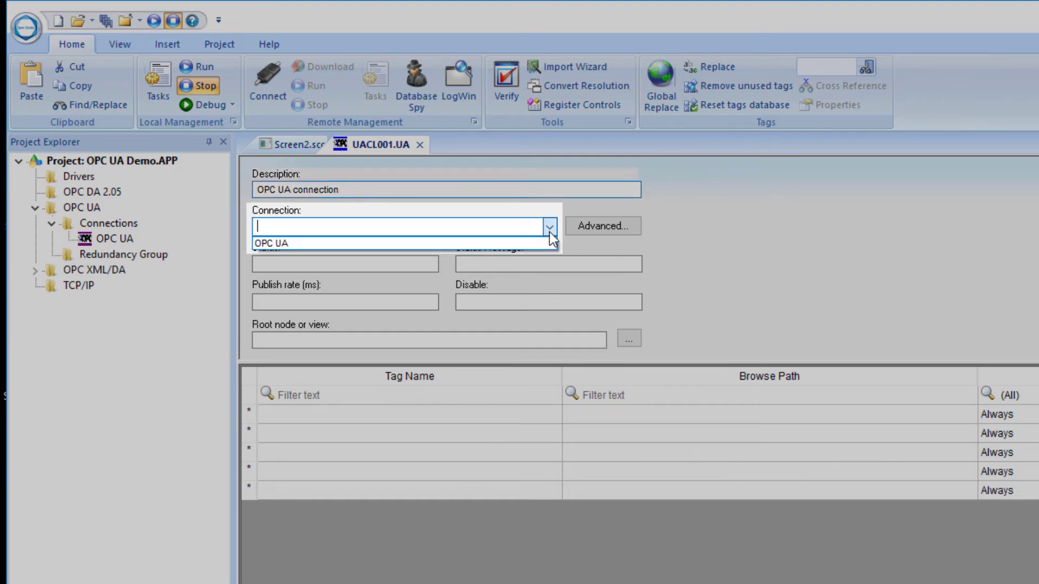
pyautogui.click(542, 242)
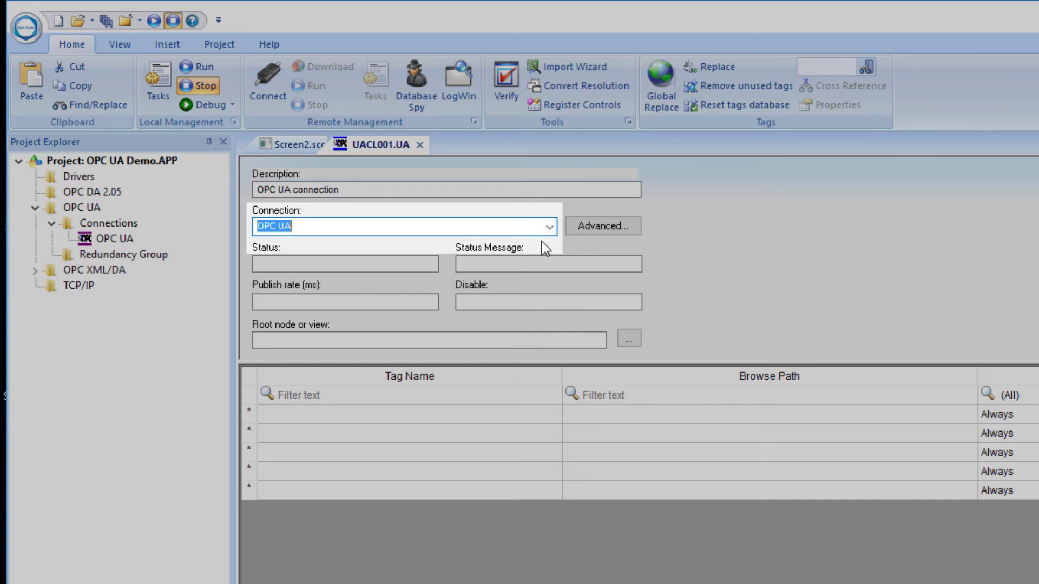
pyautogui.press('Tab')
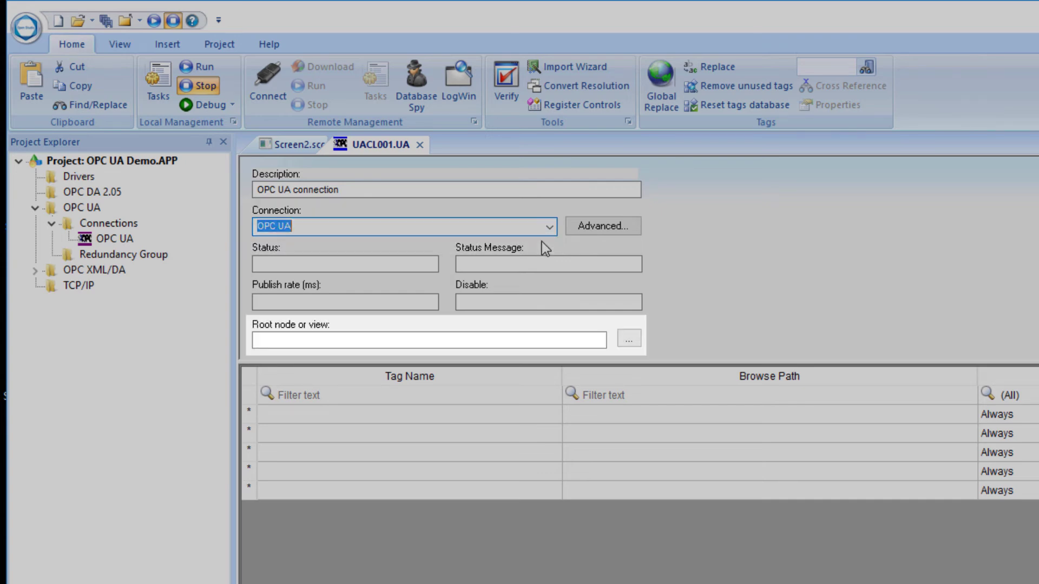
# Browse the server's Objects and set Target01 as the worksheet's root node.
pyautogui.click(628, 339)
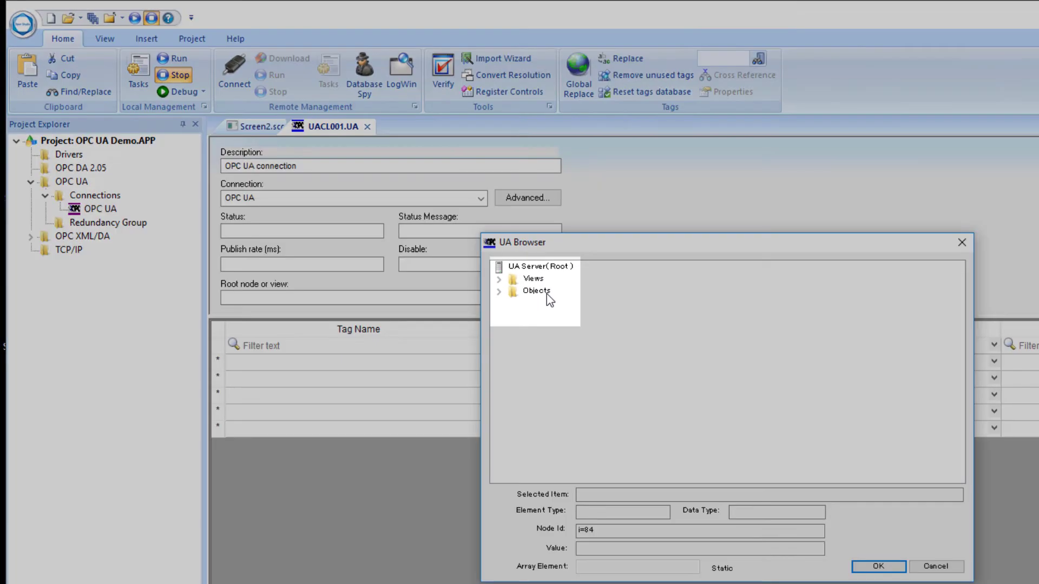
pyautogui.click(499, 292)
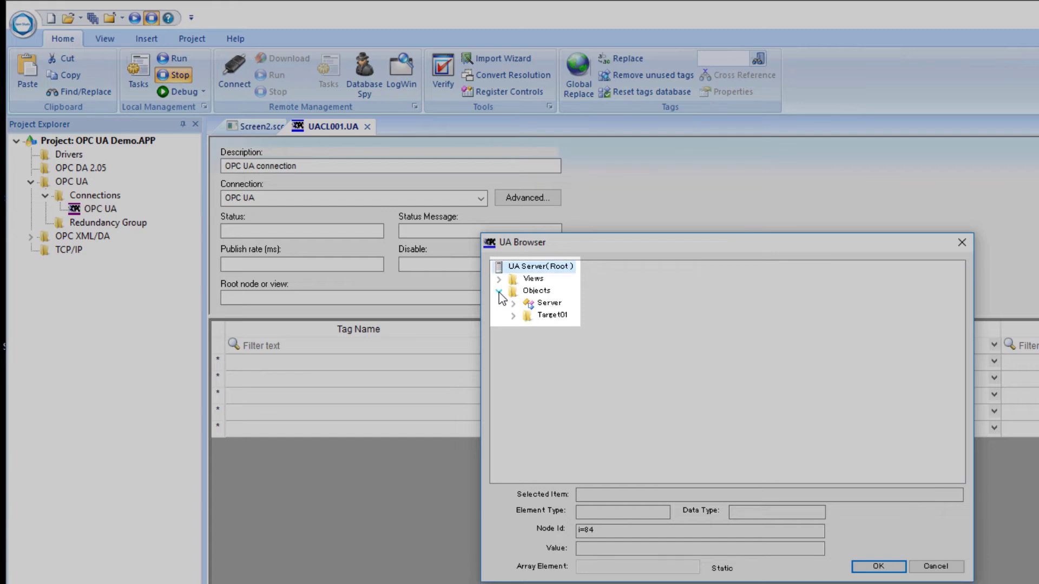
pyautogui.click(543, 319)
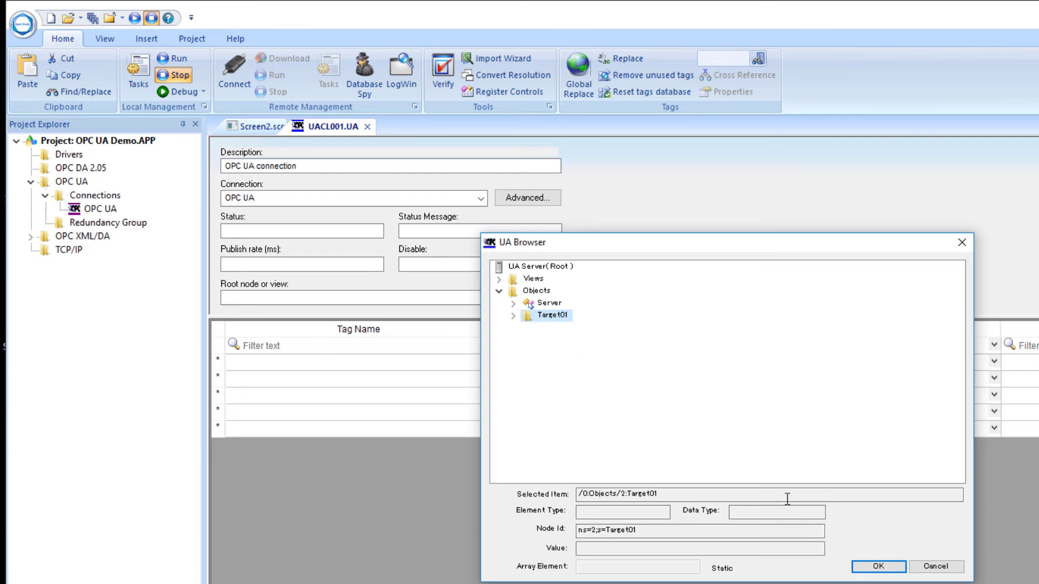
pyautogui.click(879, 566)
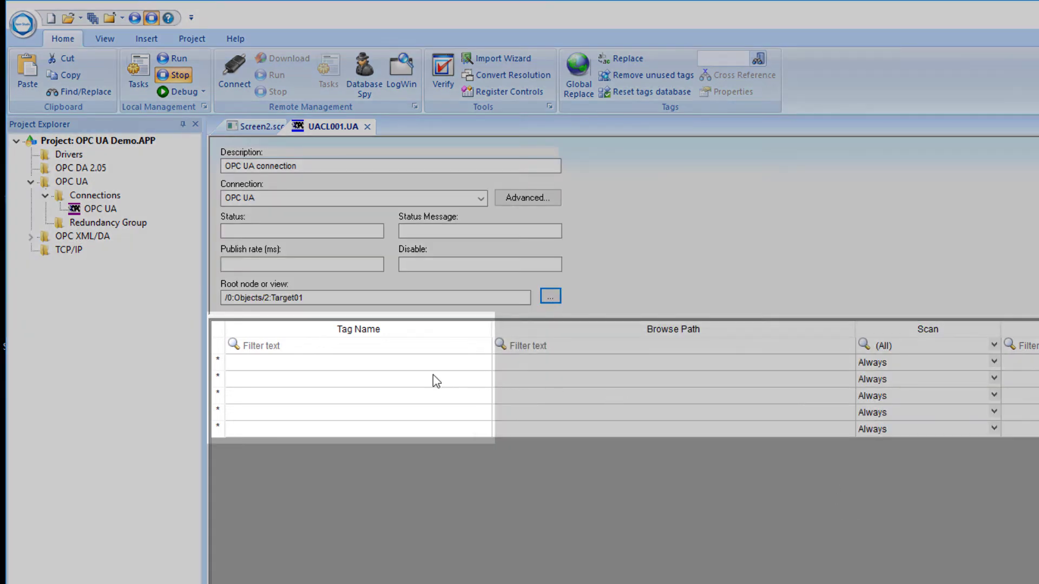
# Add the project tag Value1 to the worksheet's first row and map it to the server variable Value1.
pyautogui.doubleClick(323, 367)
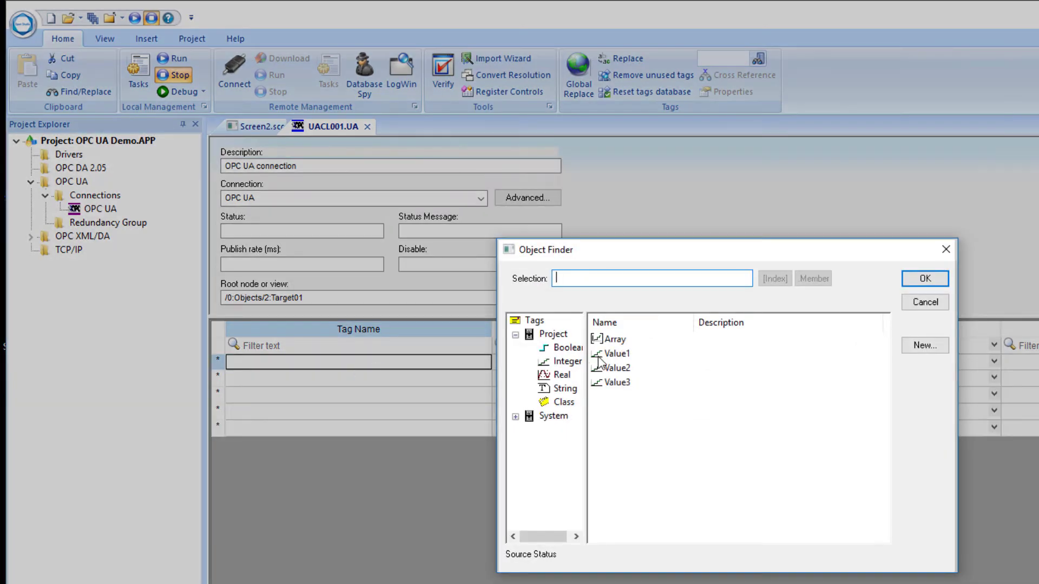
pyautogui.click(602, 354)
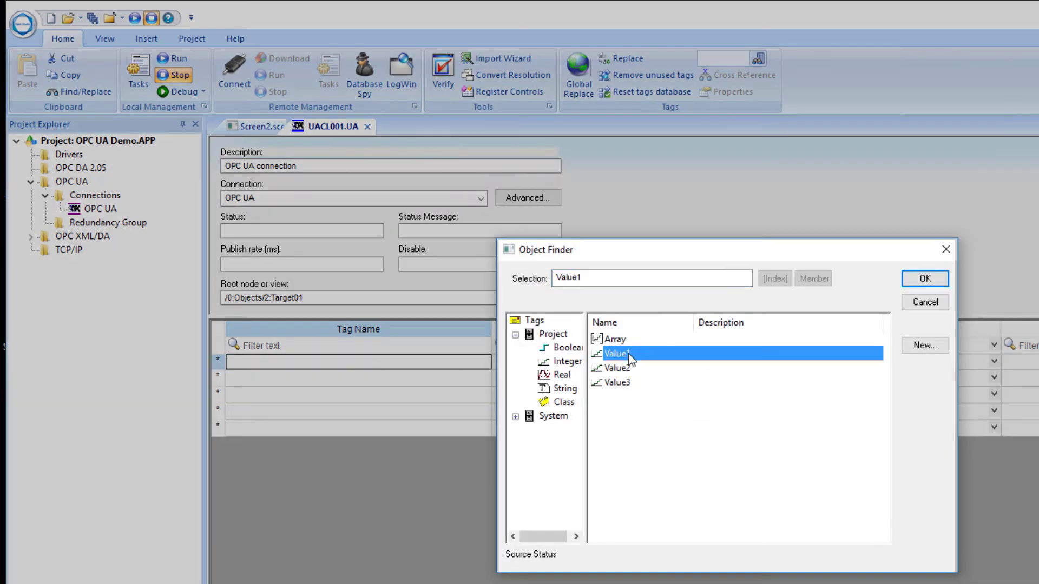
pyautogui.click(921, 280)
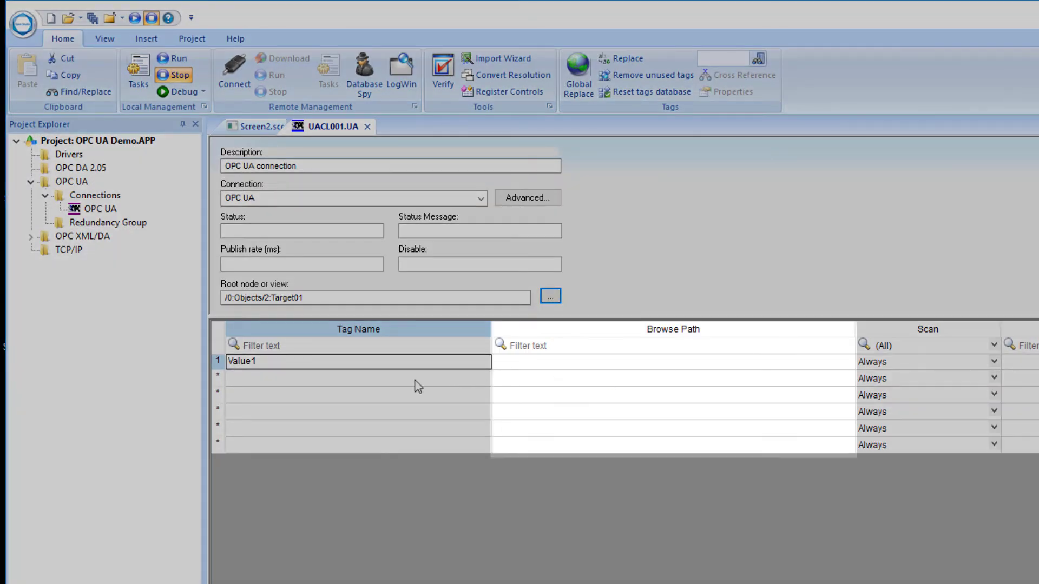
pyautogui.doubleClick(576, 362)
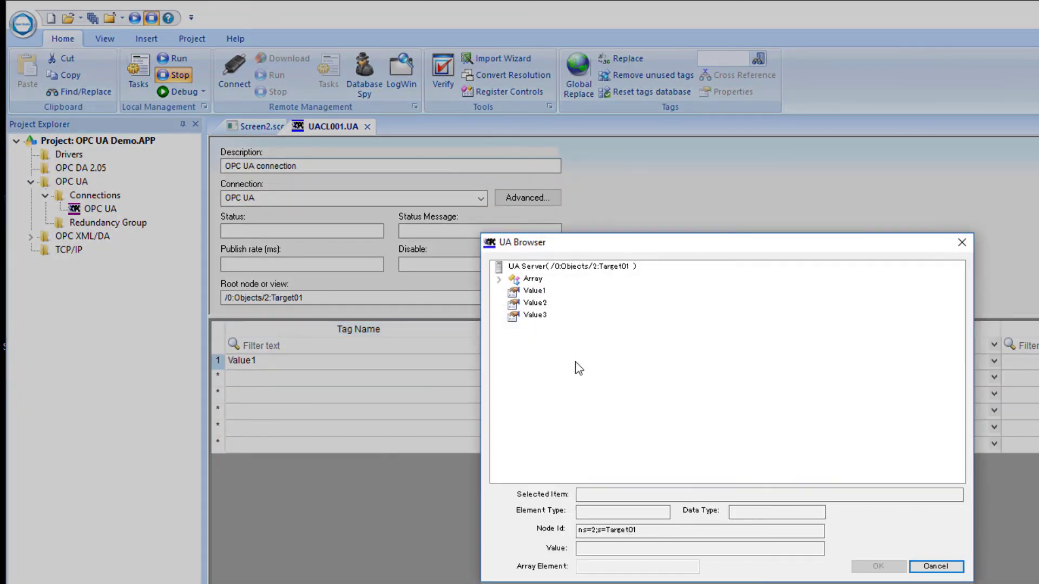
pyautogui.click(530, 292)
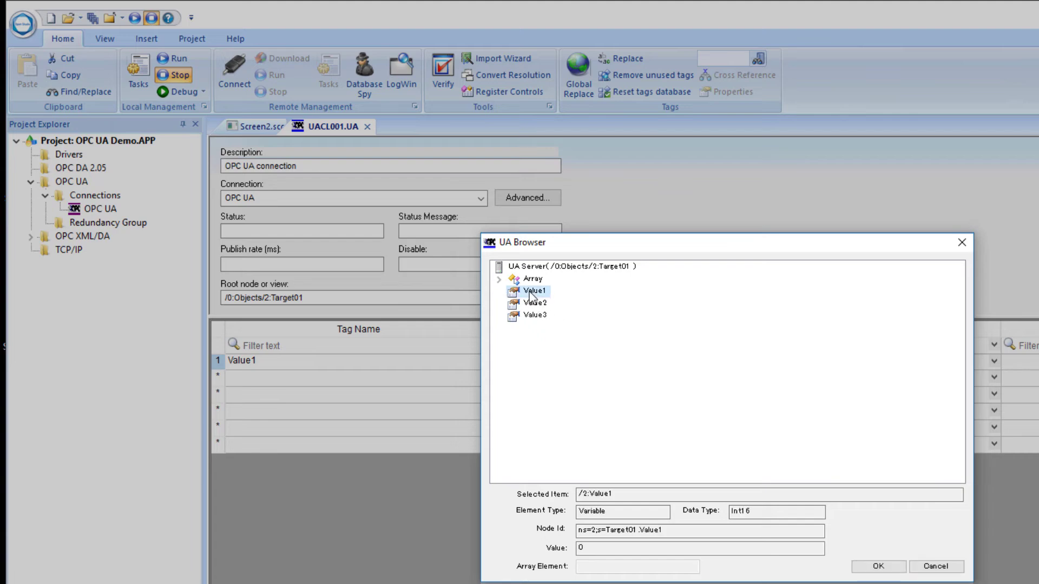
pyautogui.click(877, 566)
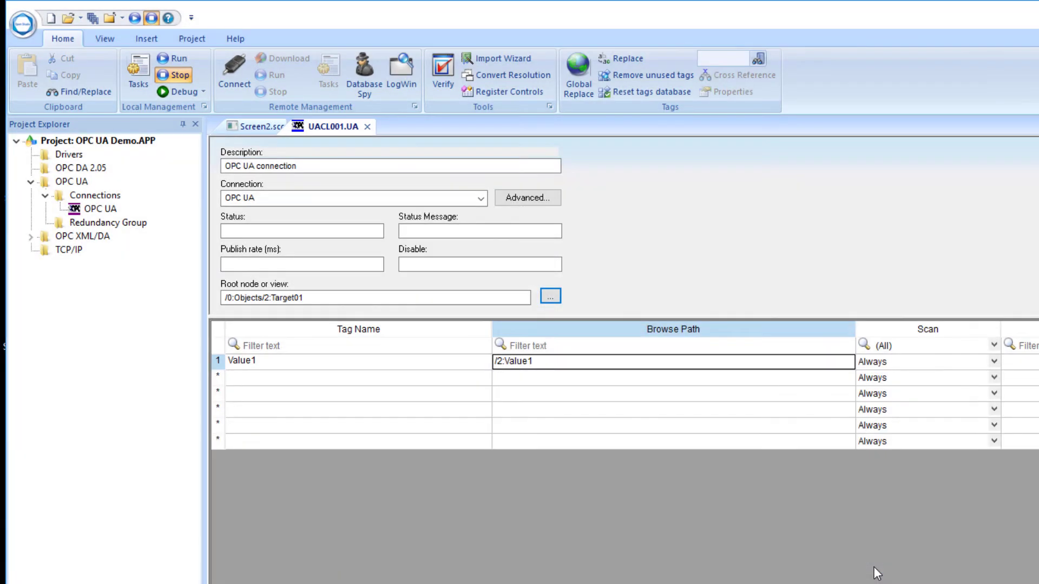
# Add the tag Value2 in the second row and link its browse path to the server variable Value2.
pyautogui.doubleClick(275, 381)
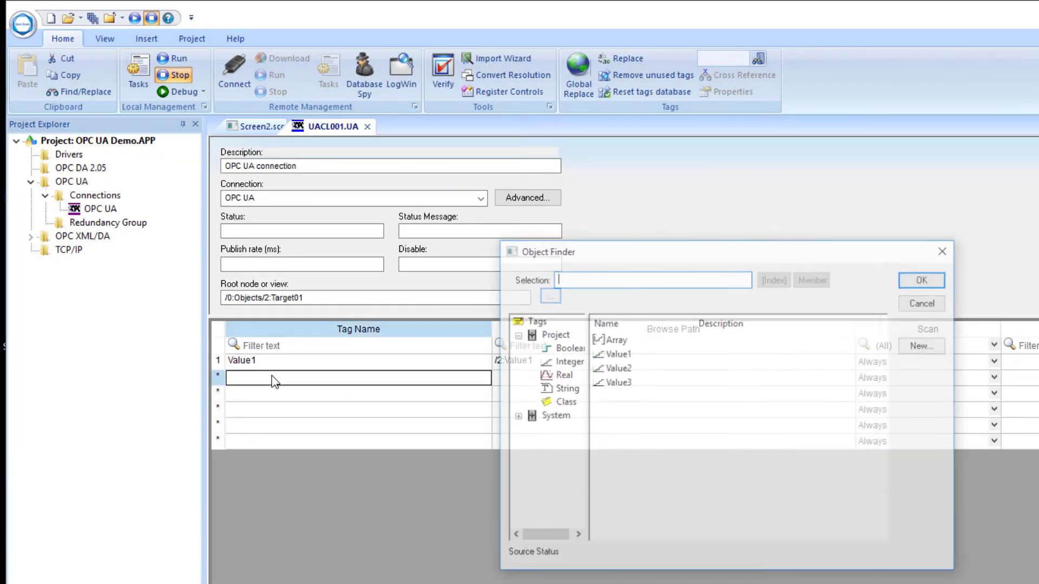
pyautogui.click(629, 369)
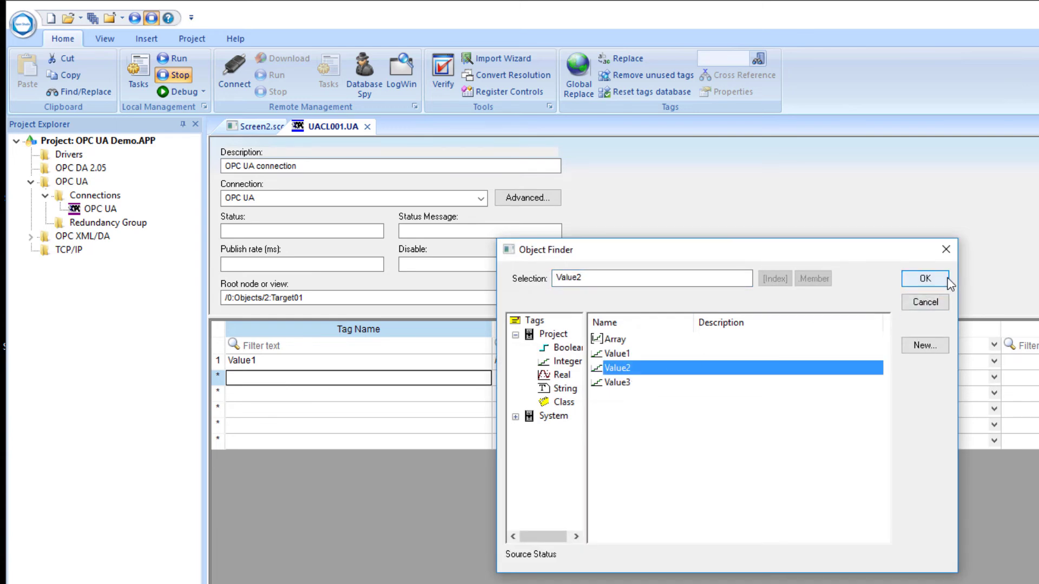
pyautogui.click(936, 278)
pyautogui.doubleClick(522, 382)
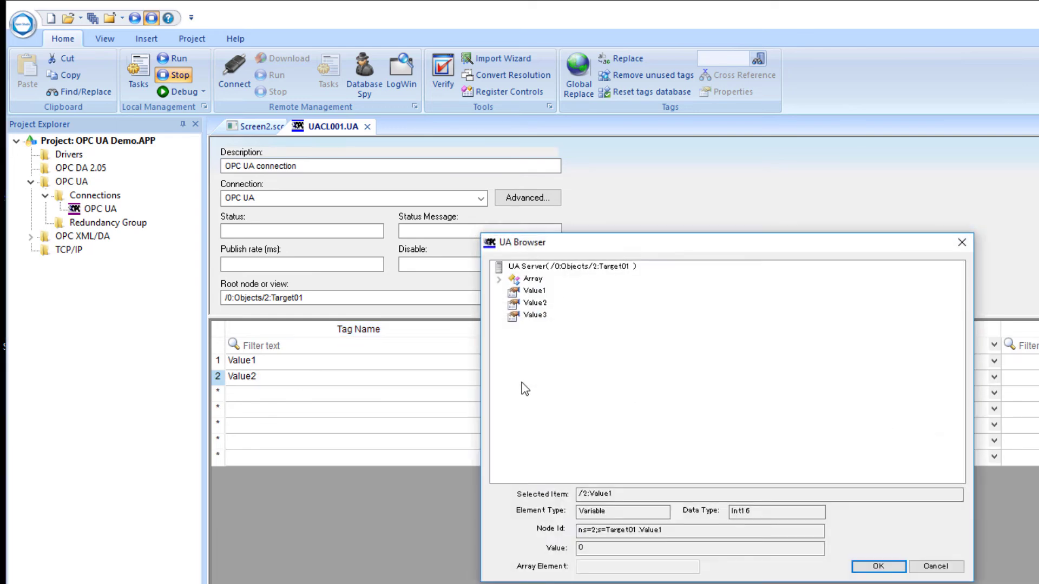
pyautogui.click(527, 304)
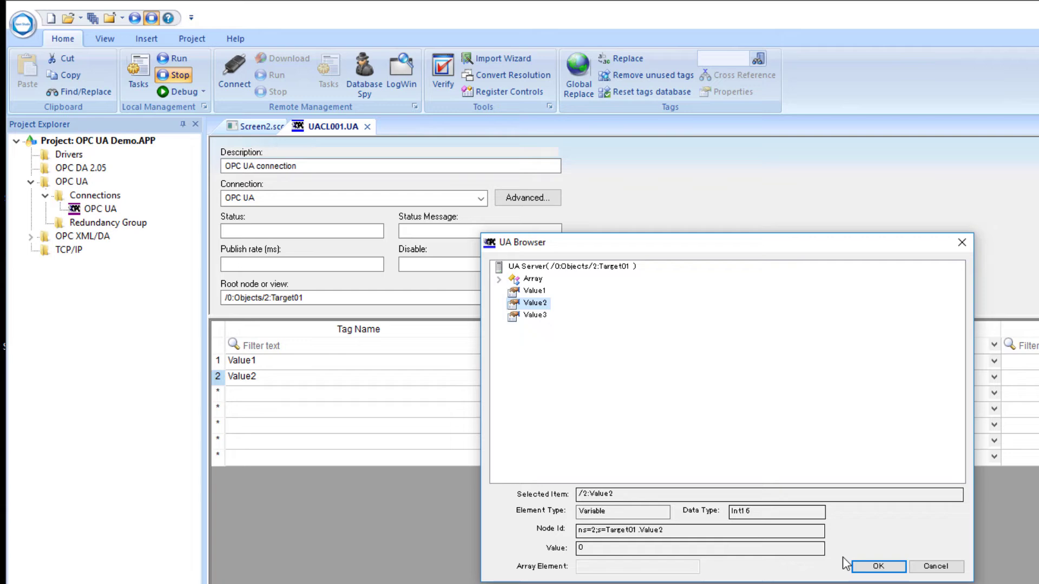
pyautogui.click(878, 565)
# Add the tag Value3 in the third row with the server variable Value3 as its browse path.
pyautogui.click(328, 395)
pyautogui.doubleClick(327, 395)
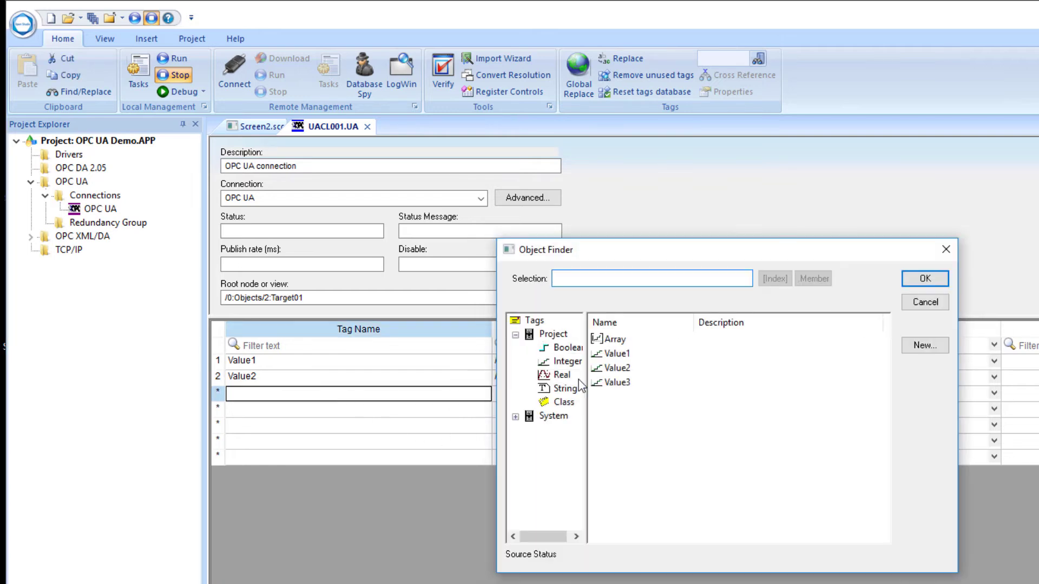
pyautogui.click(612, 382)
pyautogui.click(923, 280)
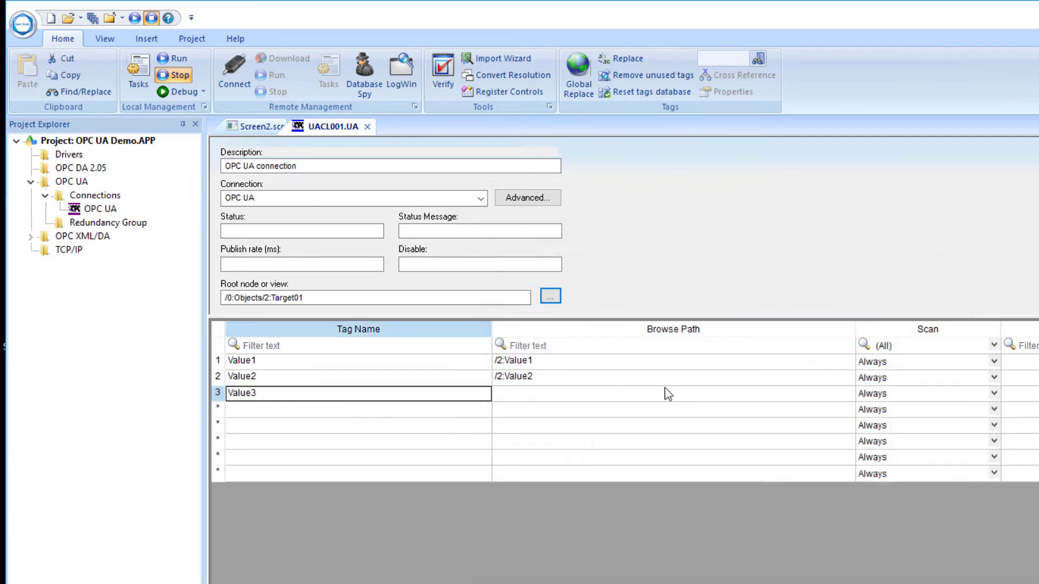
pyautogui.doubleClick(531, 401)
pyautogui.click(535, 315)
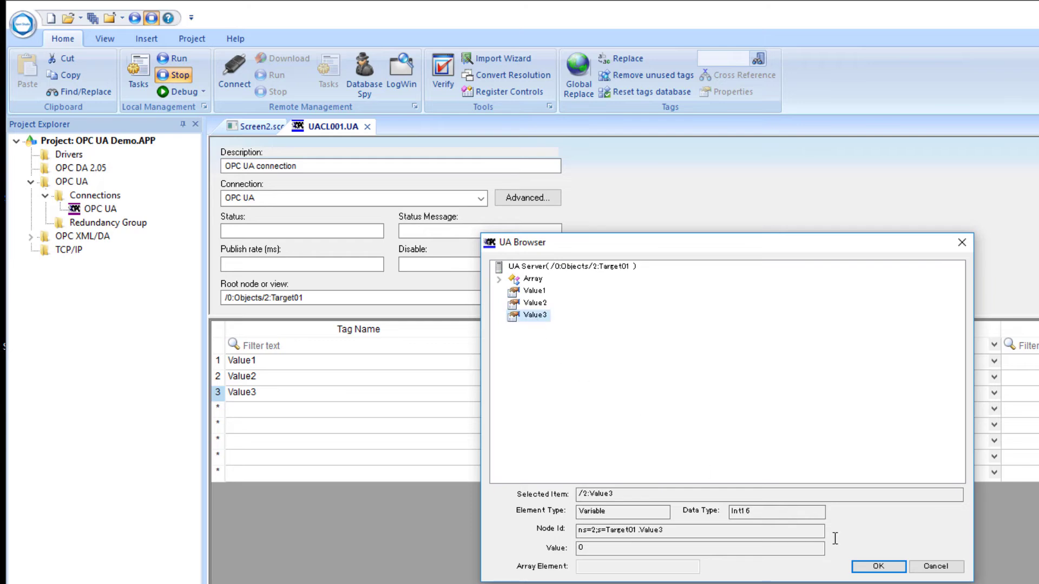
pyautogui.click(877, 566)
# Add the Array tag with index 0 in the fourth row and map it to the server's Array[0] element.
pyautogui.doubleClick(315, 410)
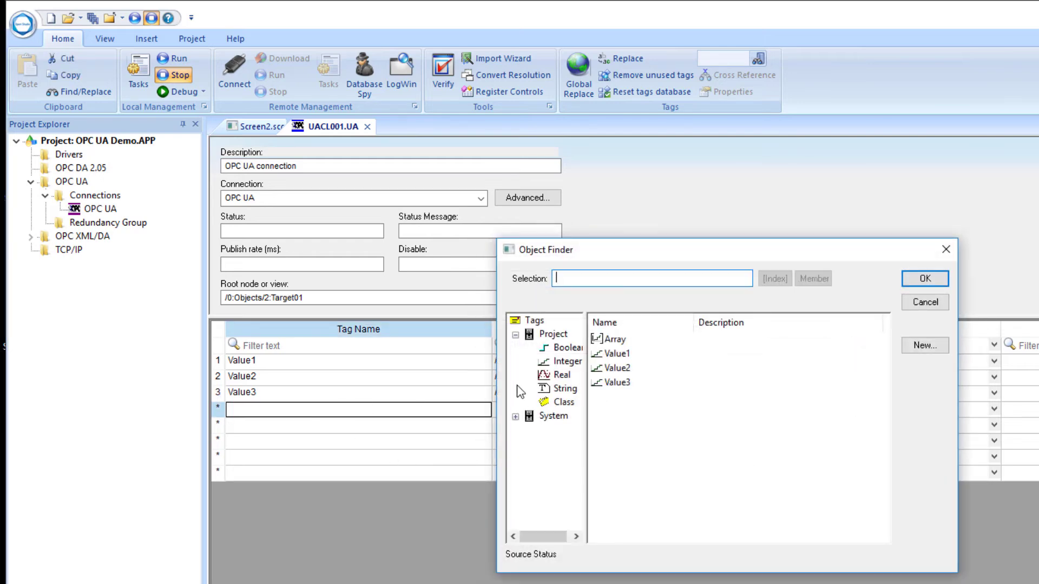
pyautogui.click(615, 339)
pyautogui.click(775, 278)
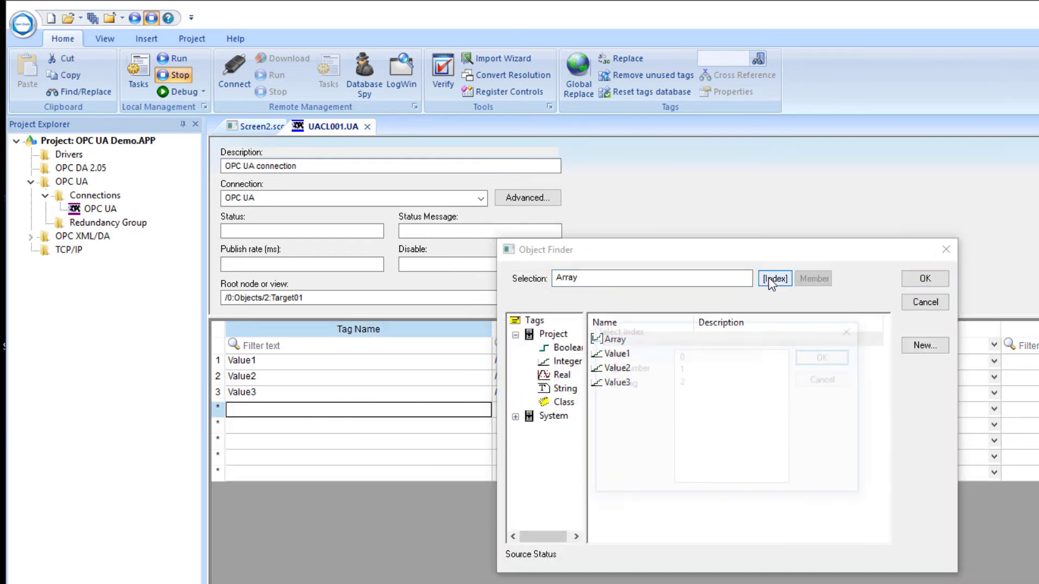
pyautogui.click(708, 356)
pyautogui.click(826, 357)
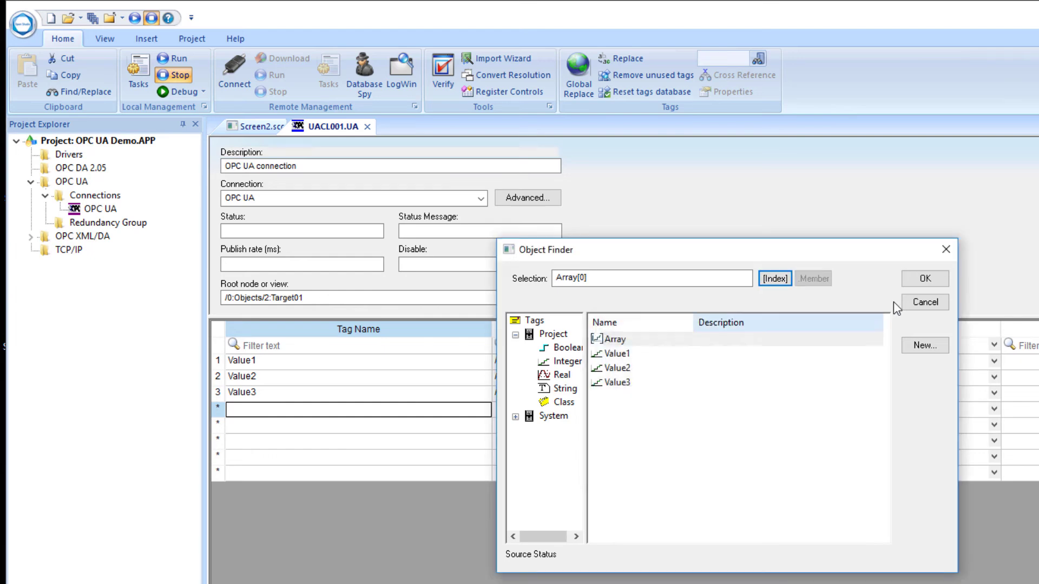
pyautogui.click(925, 278)
pyautogui.doubleClick(536, 411)
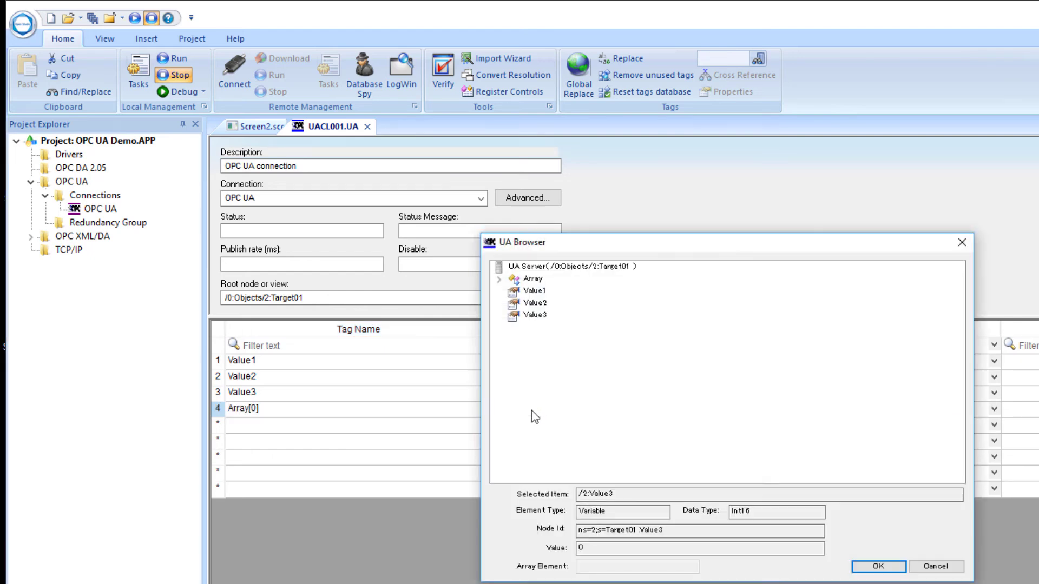
pyautogui.click(498, 280)
pyautogui.click(550, 291)
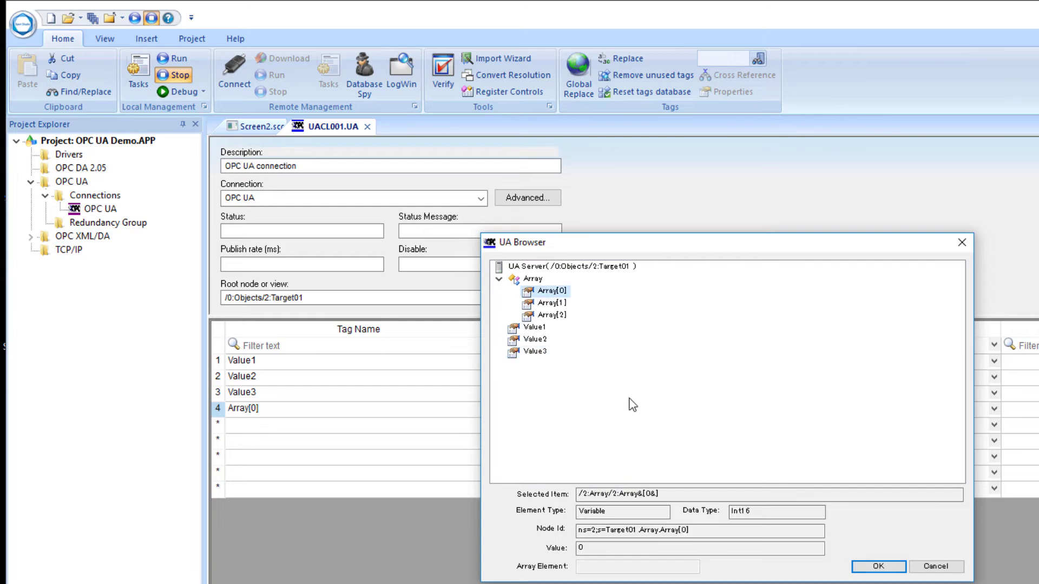
pyautogui.click(871, 566)
# Add the Array tag with index 1 in the fifth row and map it to the server's Array[1] element.
pyautogui.doubleClick(359, 426)
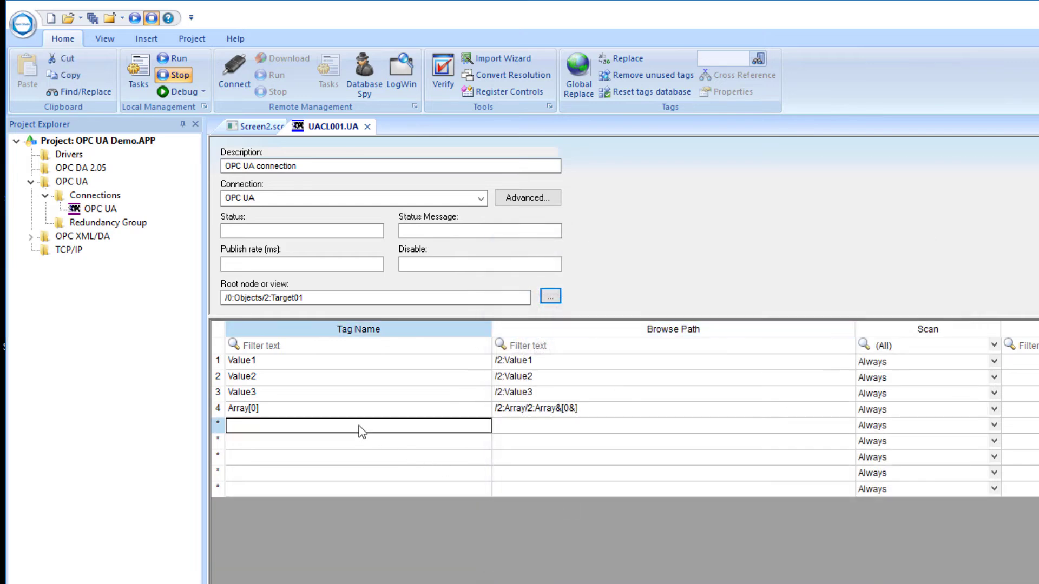
pyautogui.click(614, 338)
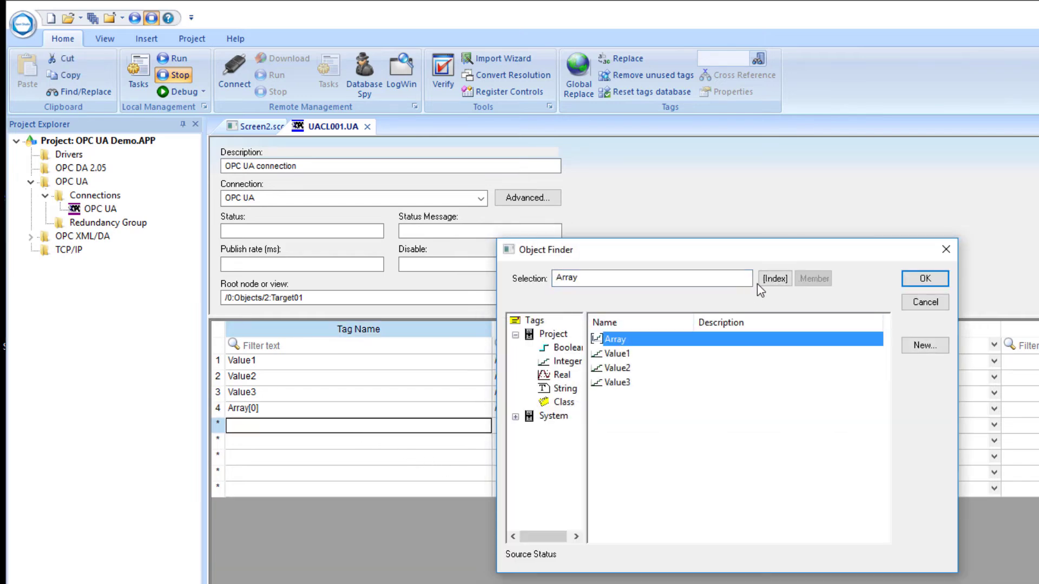
pyautogui.click(775, 278)
pyautogui.click(690, 369)
pyautogui.click(826, 356)
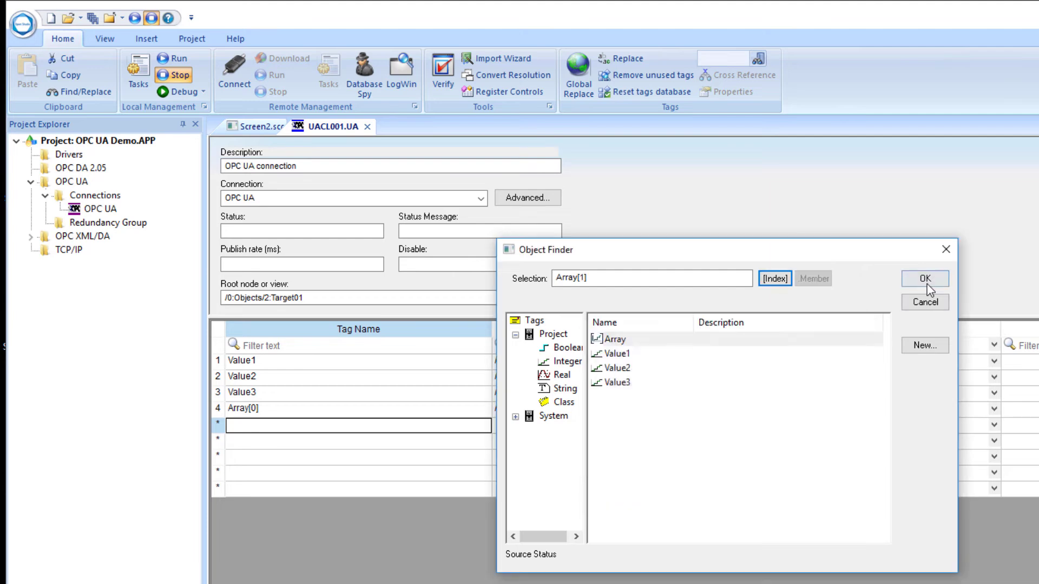
pyautogui.click(925, 278)
pyautogui.doubleClick(530, 428)
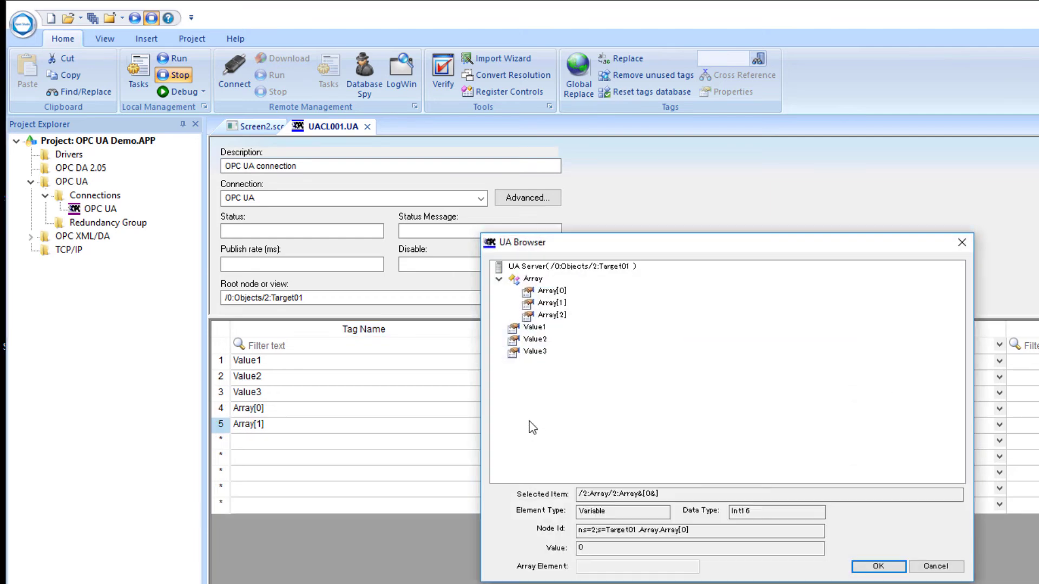
pyautogui.click(549, 303)
pyautogui.click(877, 565)
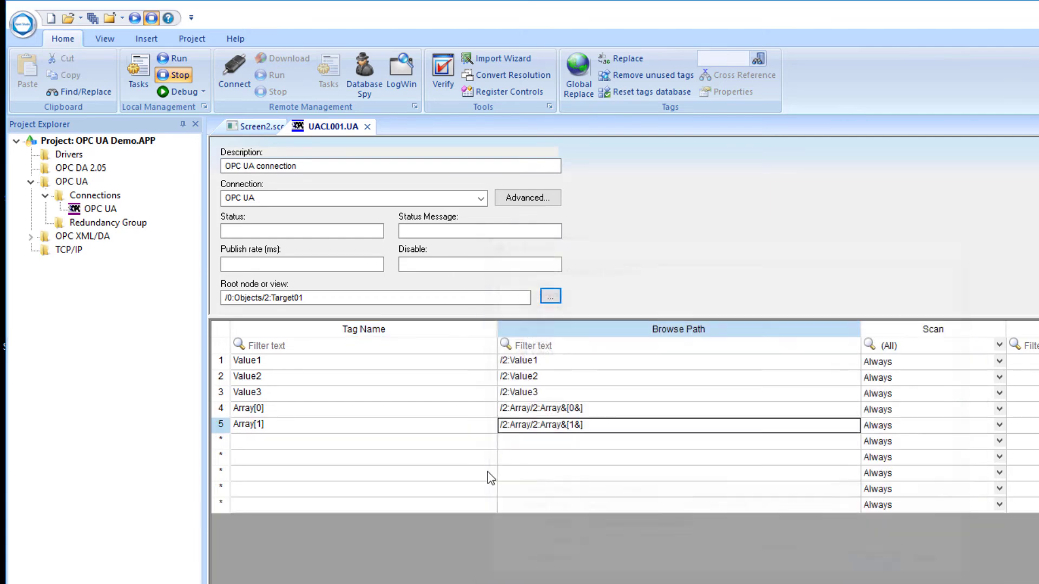
# Add the Array tag with index 2 in the sixth row and map it to the server's Array[2] element.
pyautogui.click(309, 442)
pyautogui.doubleClick(310, 447)
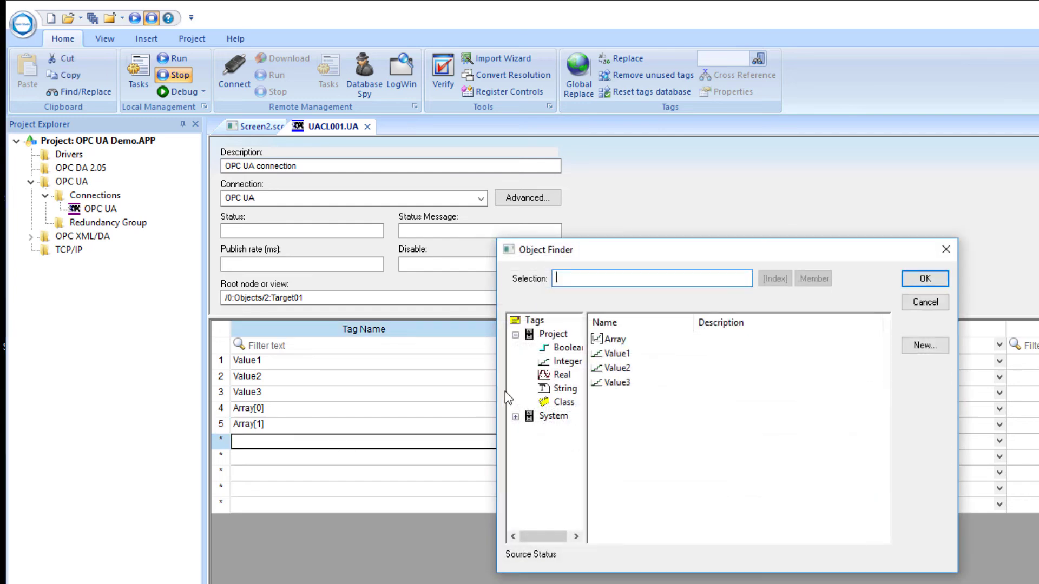
pyautogui.click(613, 339)
pyautogui.click(775, 280)
pyautogui.click(698, 383)
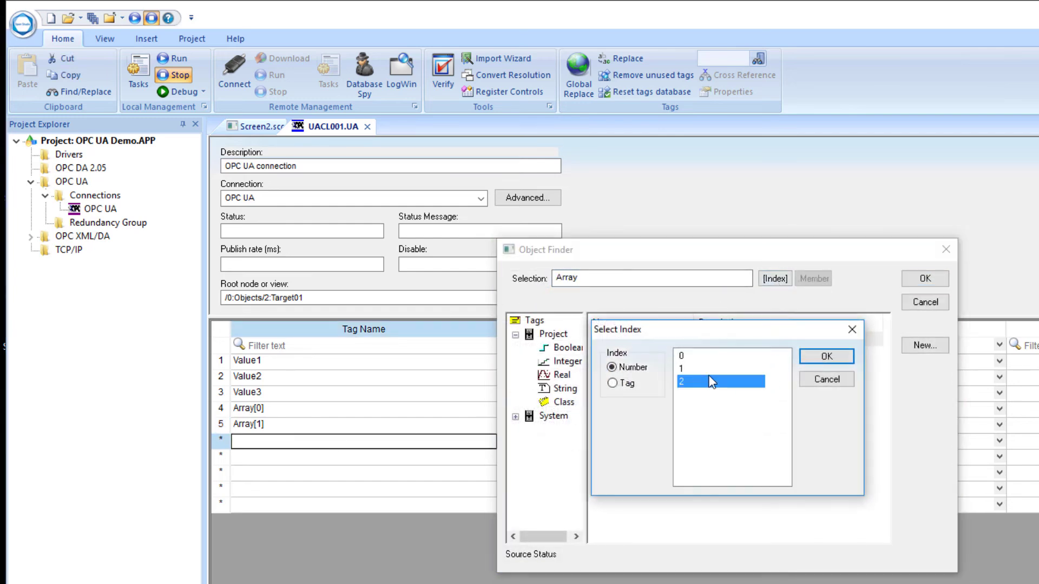
pyautogui.click(825, 359)
pyautogui.click(925, 281)
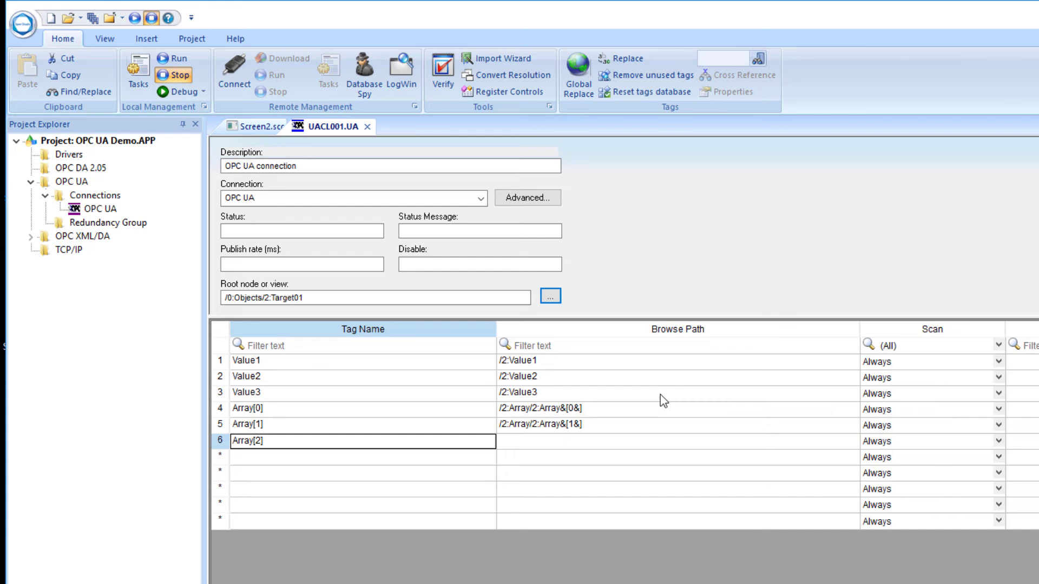
pyautogui.doubleClick(542, 442)
pyautogui.click(553, 316)
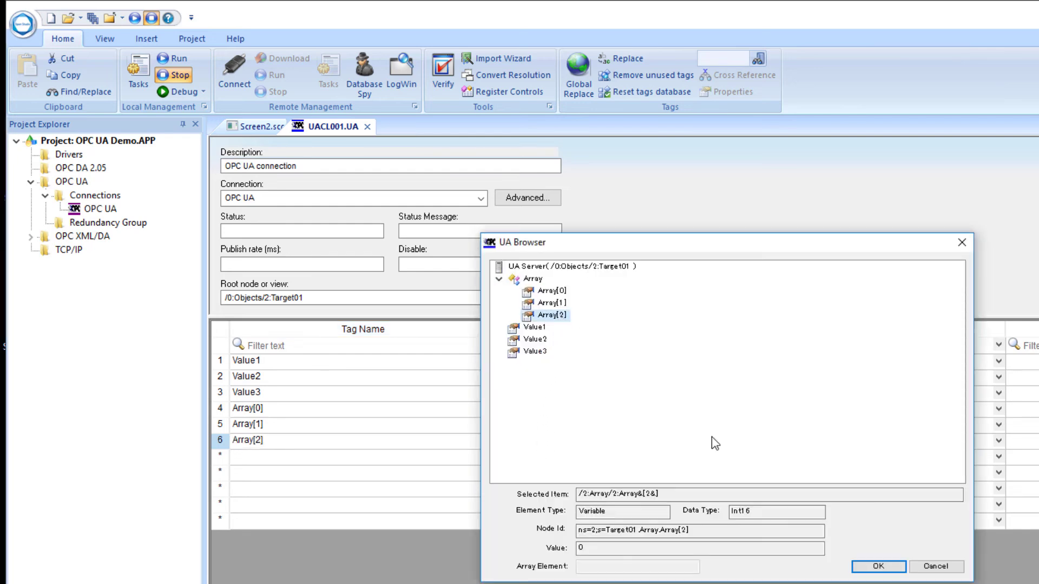
pyautogui.click(878, 566)
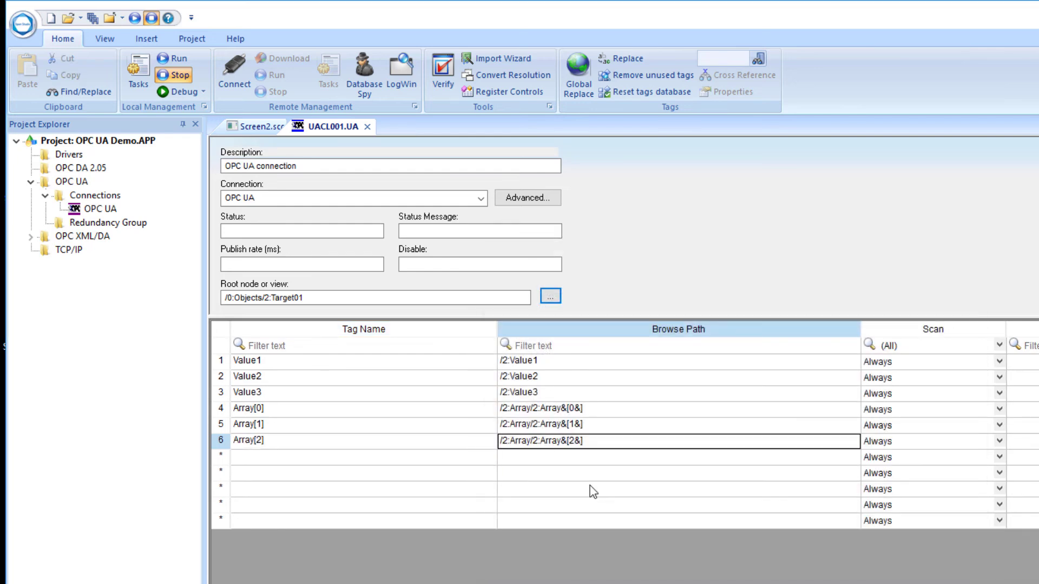
# Close the OPC UA connection worksheet, saving its changes as sheet number 1.
pyautogui.click(369, 129)
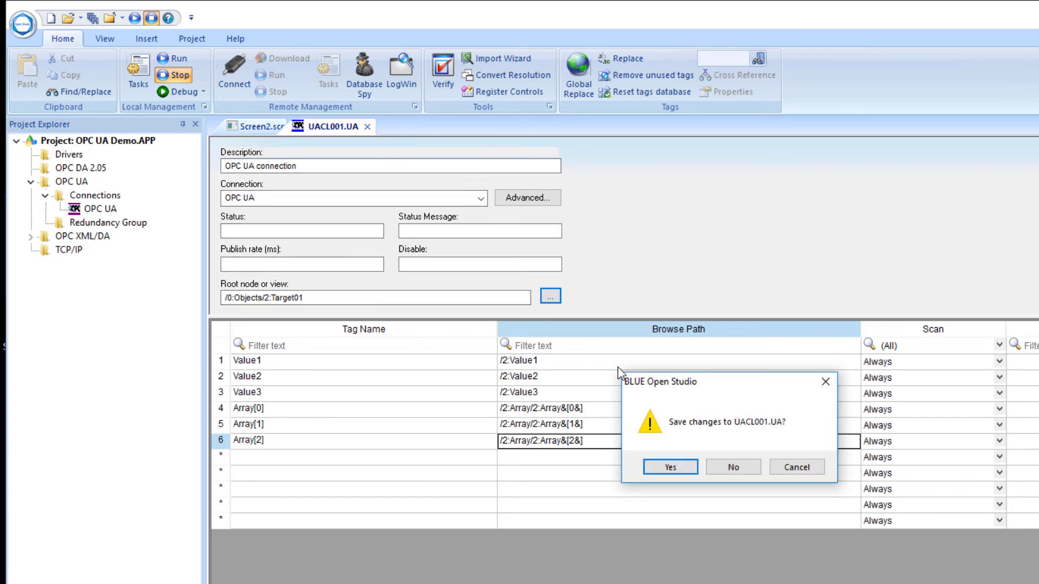
pyautogui.click(663, 468)
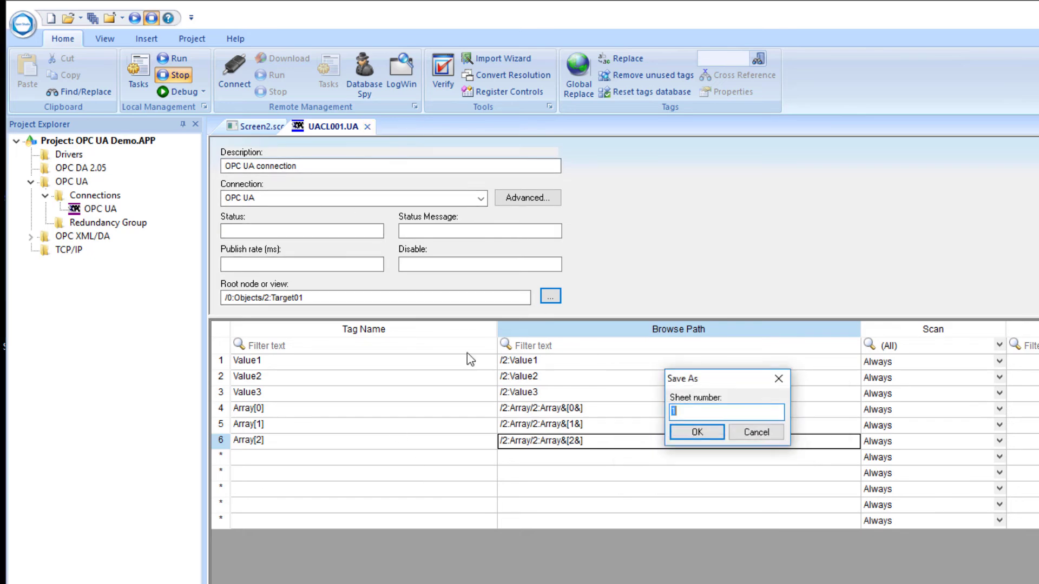
pyautogui.click(695, 433)
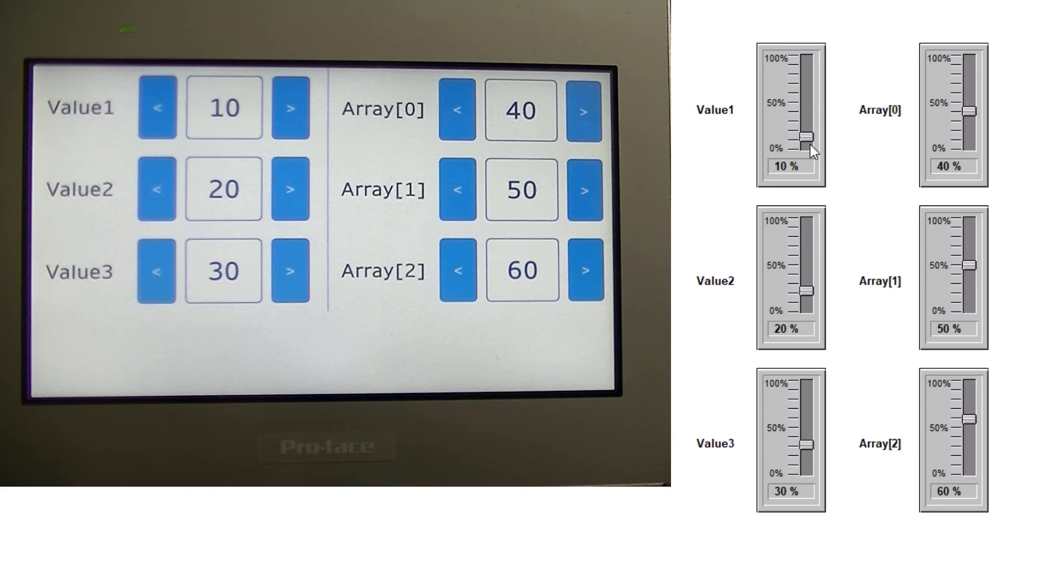
# Test the runtime sliders by setting Value1 to 53 %, Value2 to 60 % and Value3 to 62 %, and lowering all three Array sliders.
pyautogui.moveTo(806, 140); pyautogui.dragTo(814, 103)
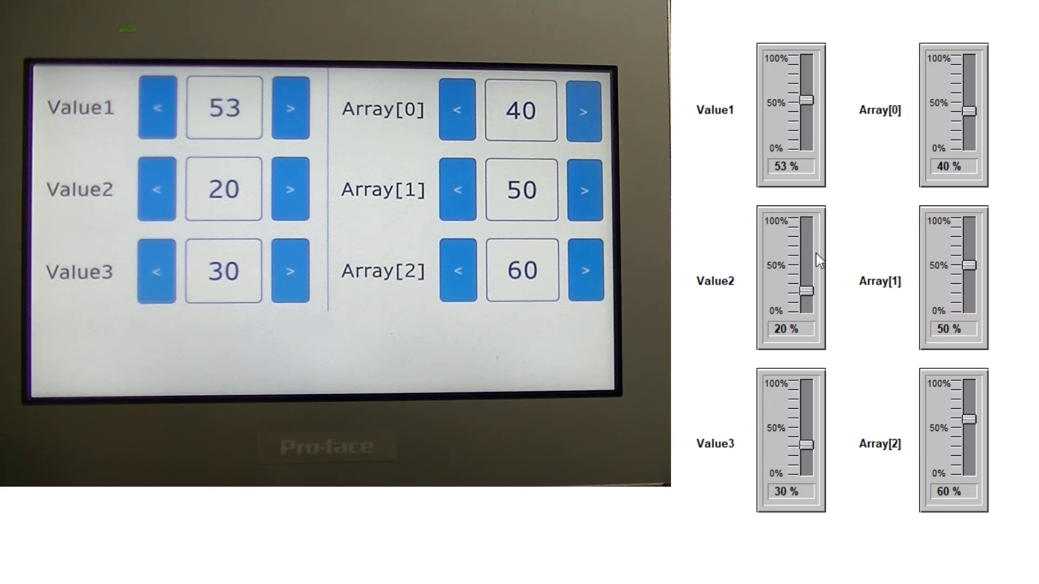
pyautogui.moveTo(807, 290); pyautogui.dragTo(806, 256)
pyautogui.moveTo(801, 445); pyautogui.dragTo(807, 417)
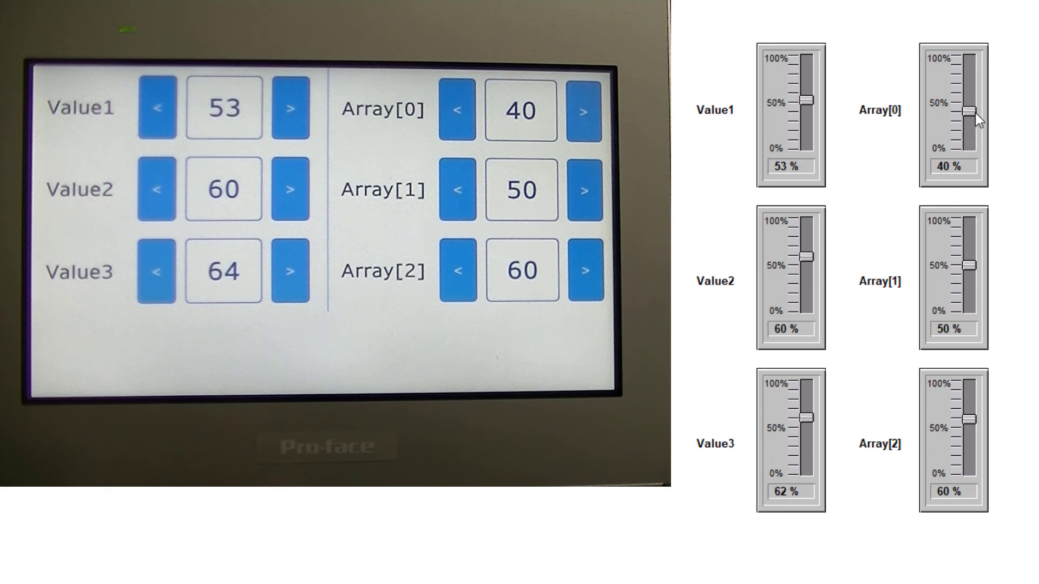
pyautogui.moveTo(975, 112); pyautogui.dragTo(973, 136)
pyautogui.moveTo(968, 264)
pyautogui.mouseDown()
pyautogui.moveTo(968, 300)
pyautogui.moveTo(969, 269)
pyautogui.mouseUp()
pyautogui.moveTo(969, 420); pyautogui.dragTo(969, 462)
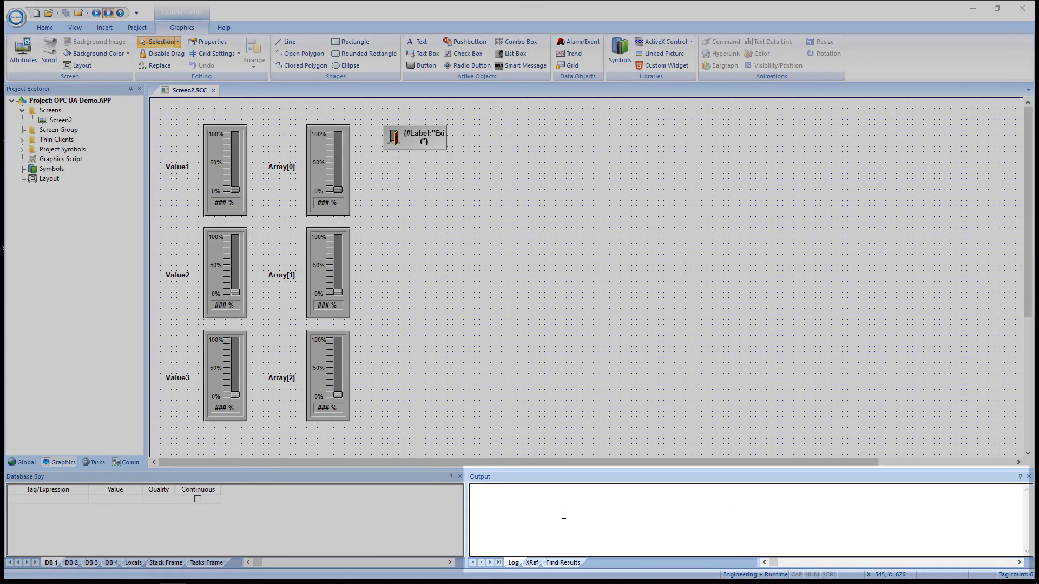
# Enable OPC UA messages in the log settings of the Output window.
pyautogui.rightClick(563, 513)
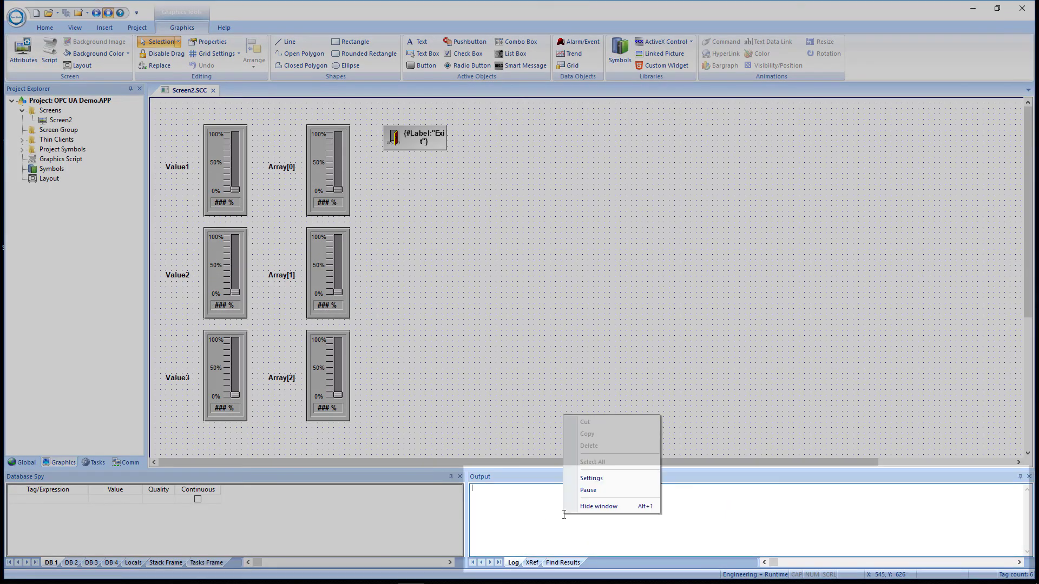
pyautogui.click(591, 478)
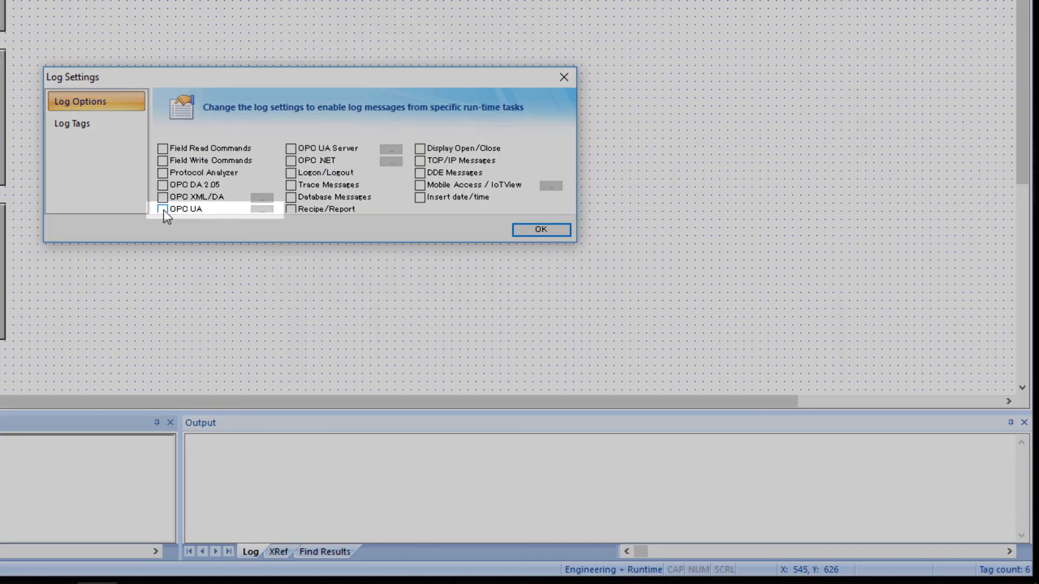
pyautogui.click(163, 210)
# Adjust the message types for the OPC UA log, ending with Read, Write and Subscription enabled, and apply the log settings.
pyautogui.click(262, 208)
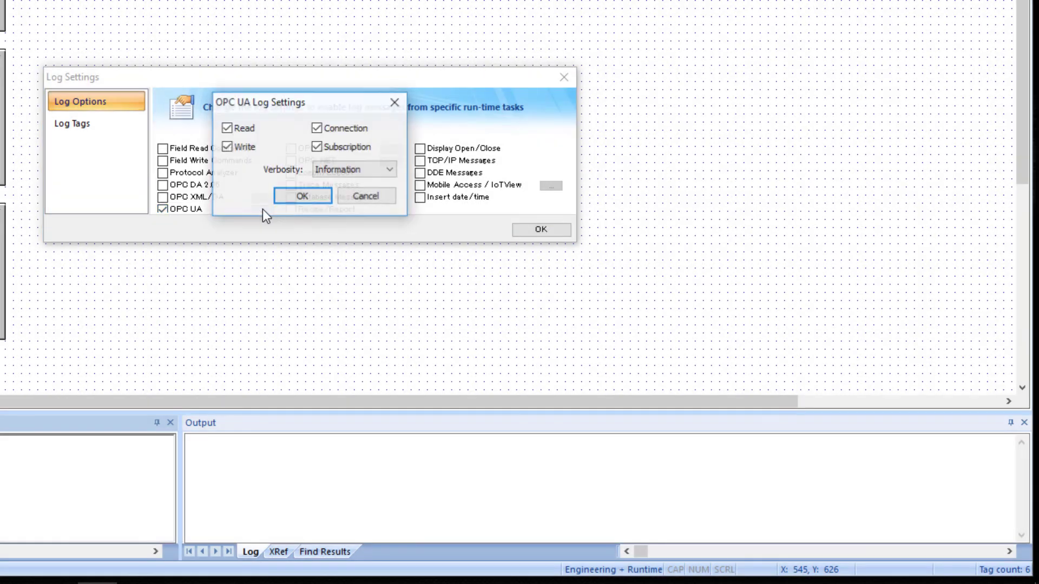
pyautogui.click(234, 129)
pyautogui.click(238, 147)
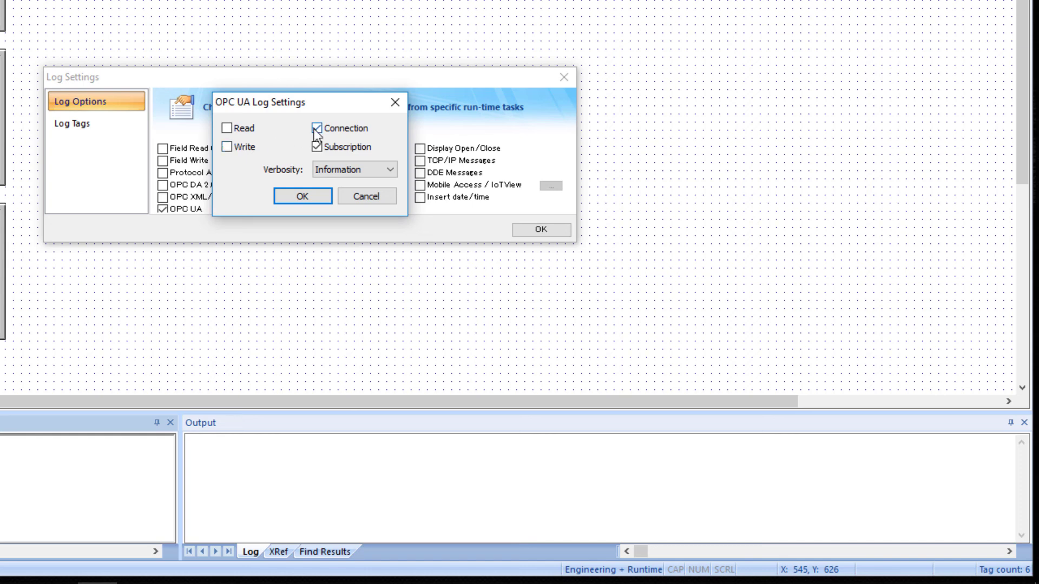
pyautogui.click(317, 128)
pyautogui.click(317, 146)
pyautogui.click(227, 128)
pyautogui.click(229, 145)
pyautogui.click(317, 147)
pyautogui.click(302, 197)
pyautogui.press('Return')
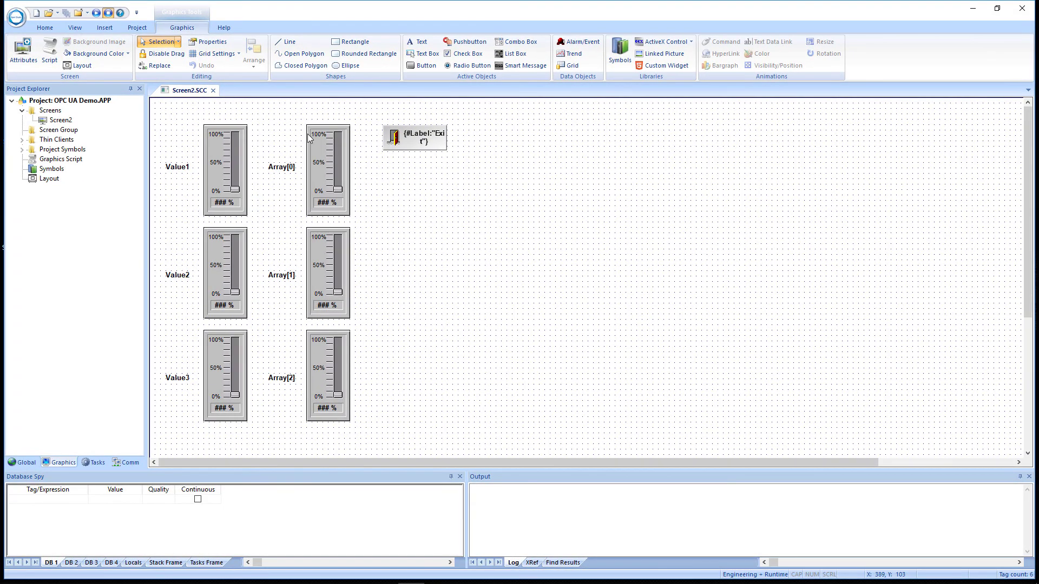
# Run the project locally to generate OPC UA log messages and exit the runtime application.
pyautogui.click(96, 13)
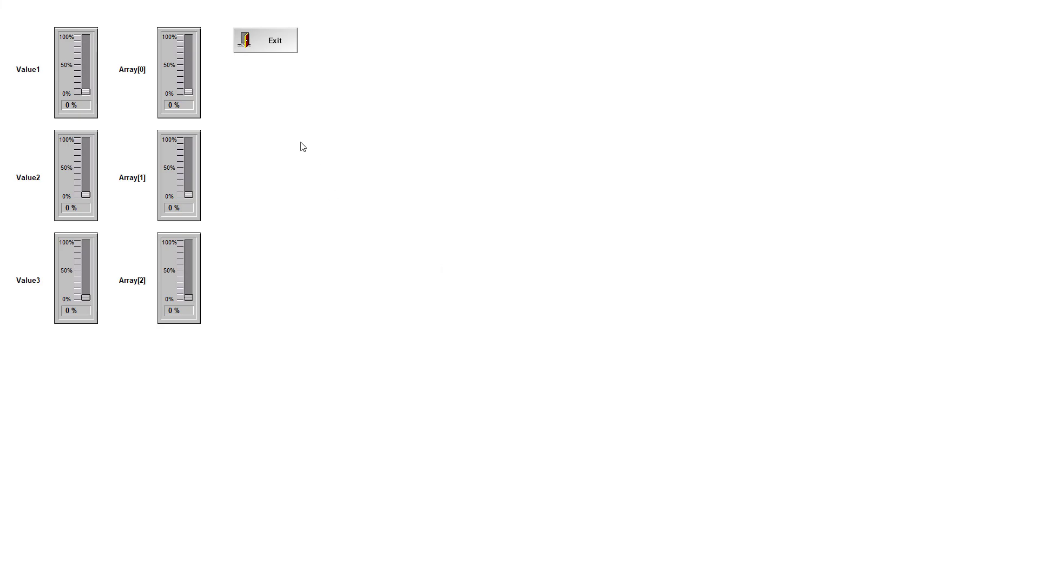
pyautogui.click(274, 49)
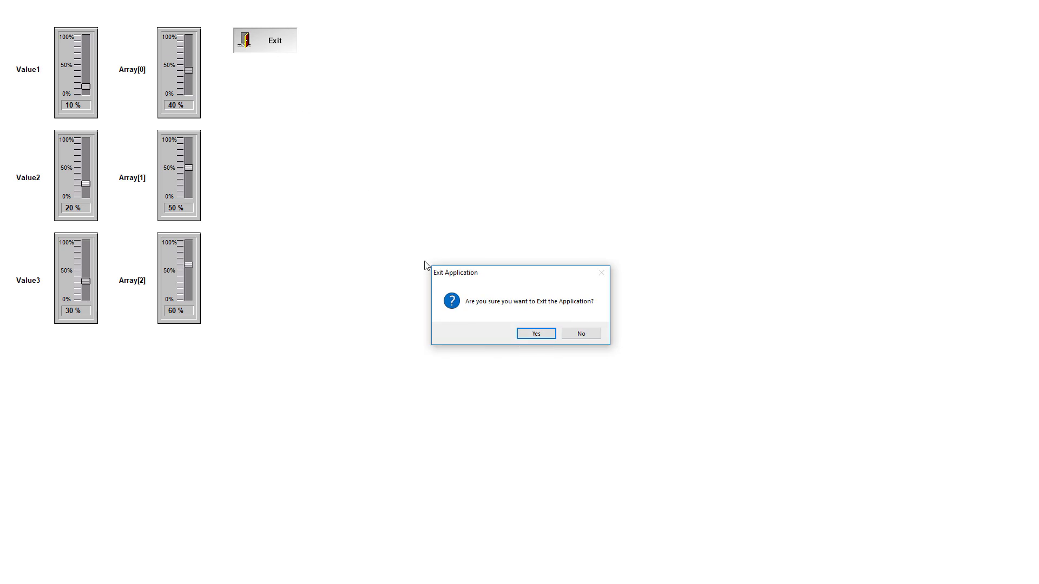
pyautogui.click(539, 336)
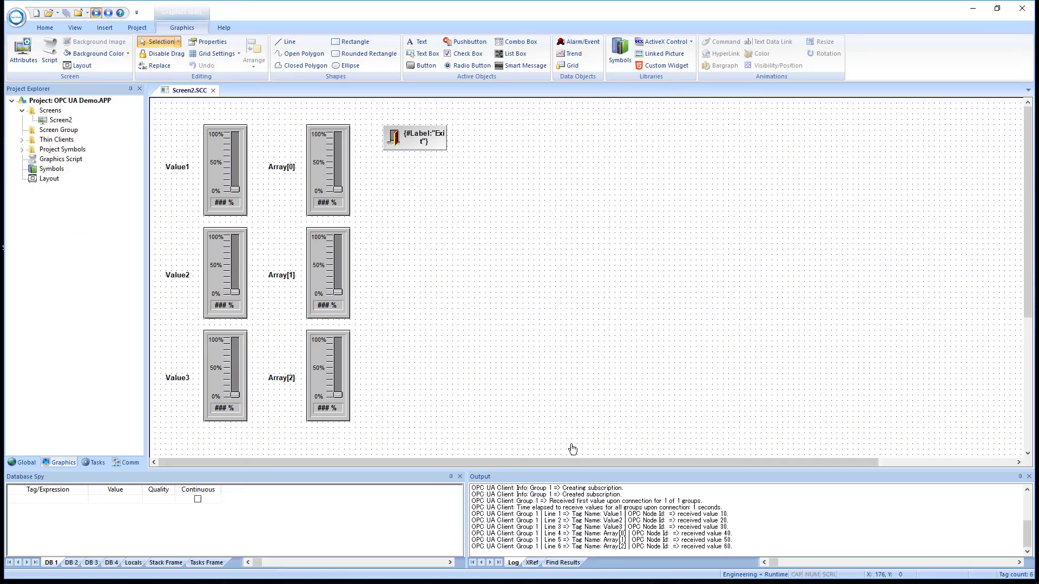